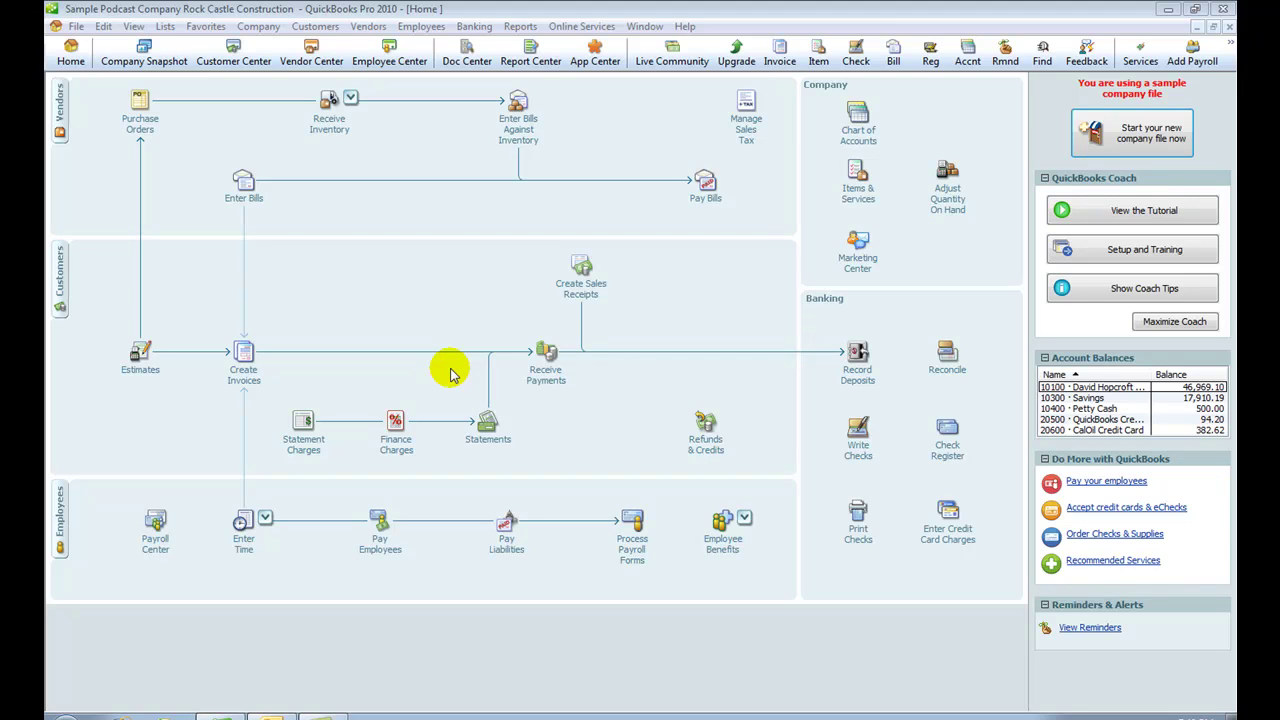
Step: Open the User List and review Admin's full access rights, then return to the list
{"action": "left_click", "coordinate": [257, 30]}
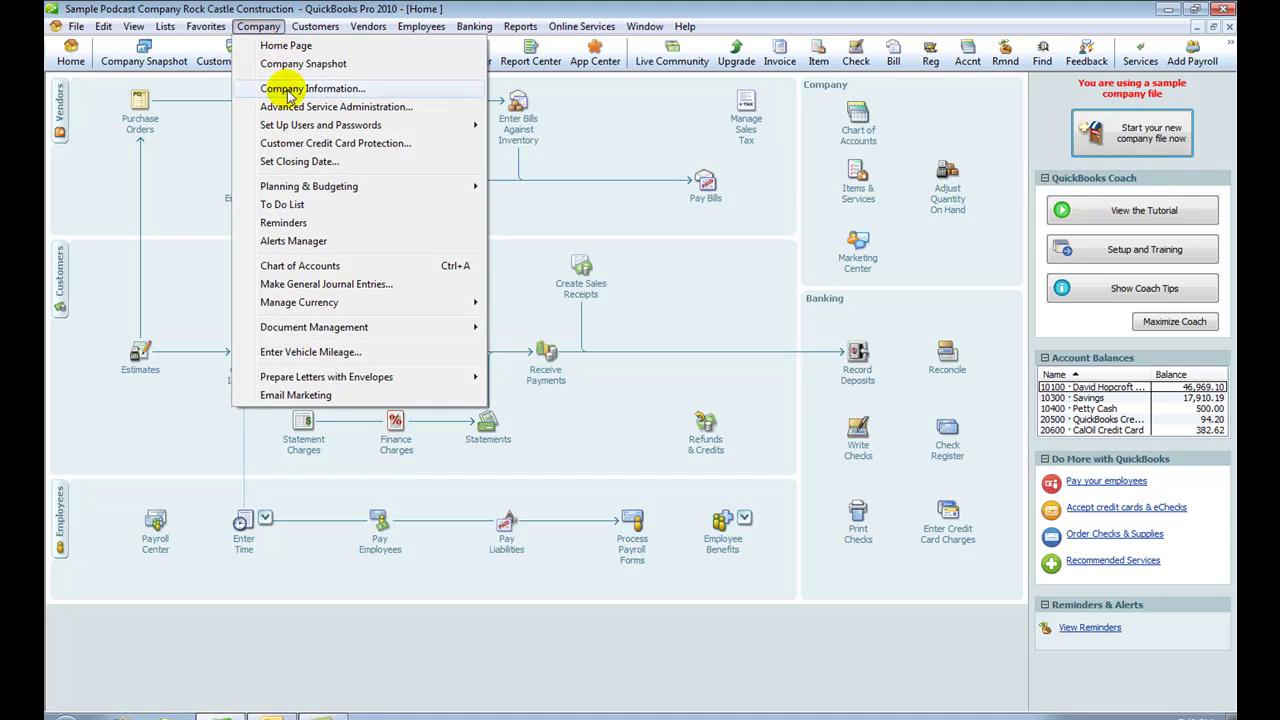
{"action": "mouse_move", "coordinate": [290, 133]}
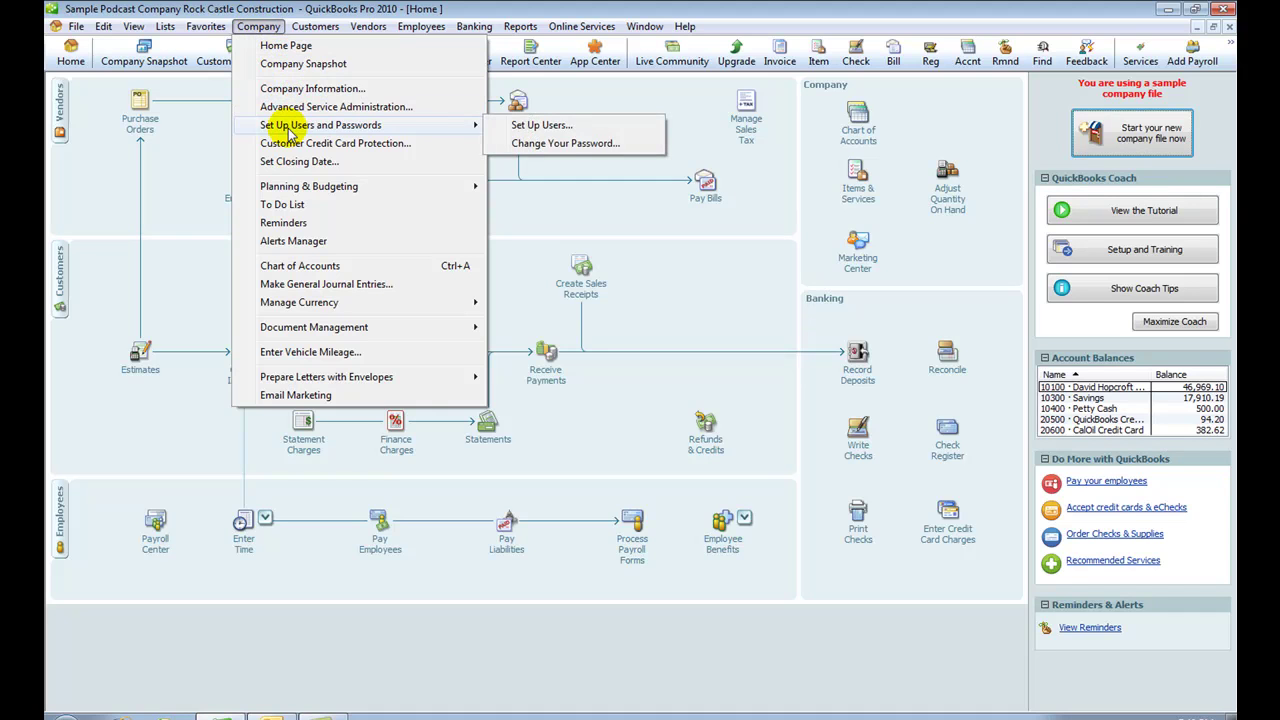
{"action": "left_click", "coordinate": [540, 125]}
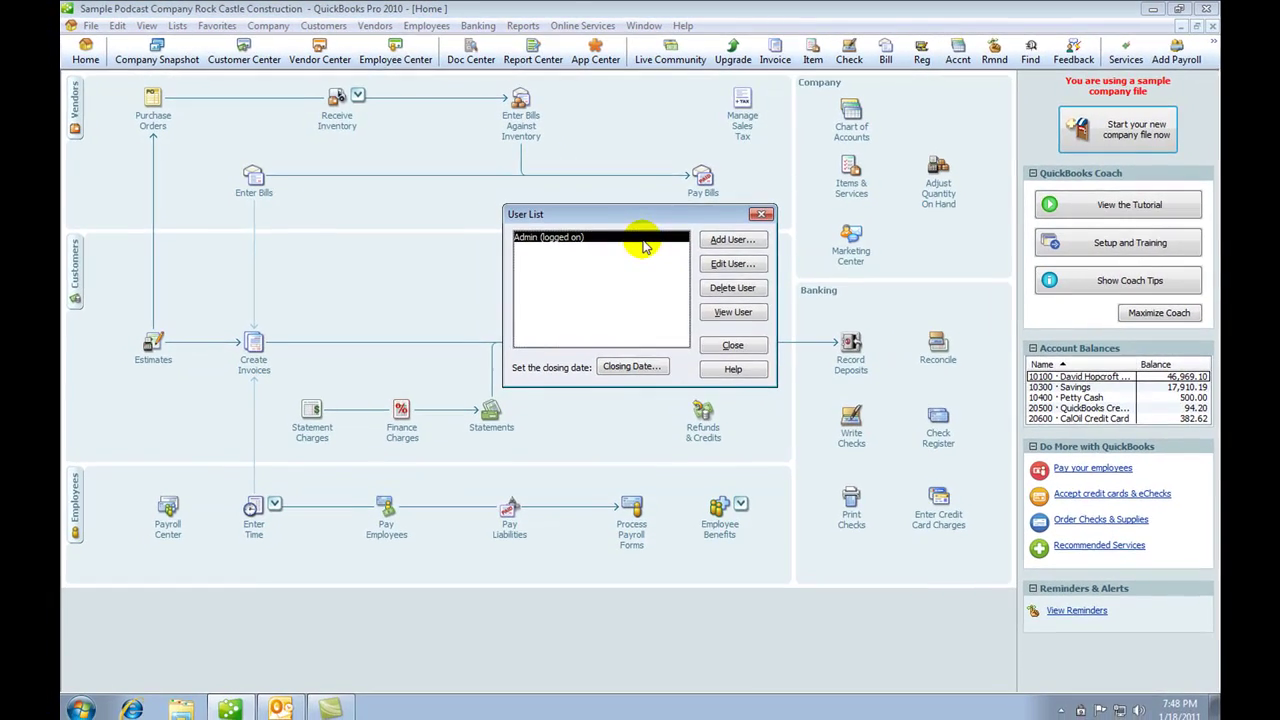
{"action": "left_click", "coordinate": [727, 312]}
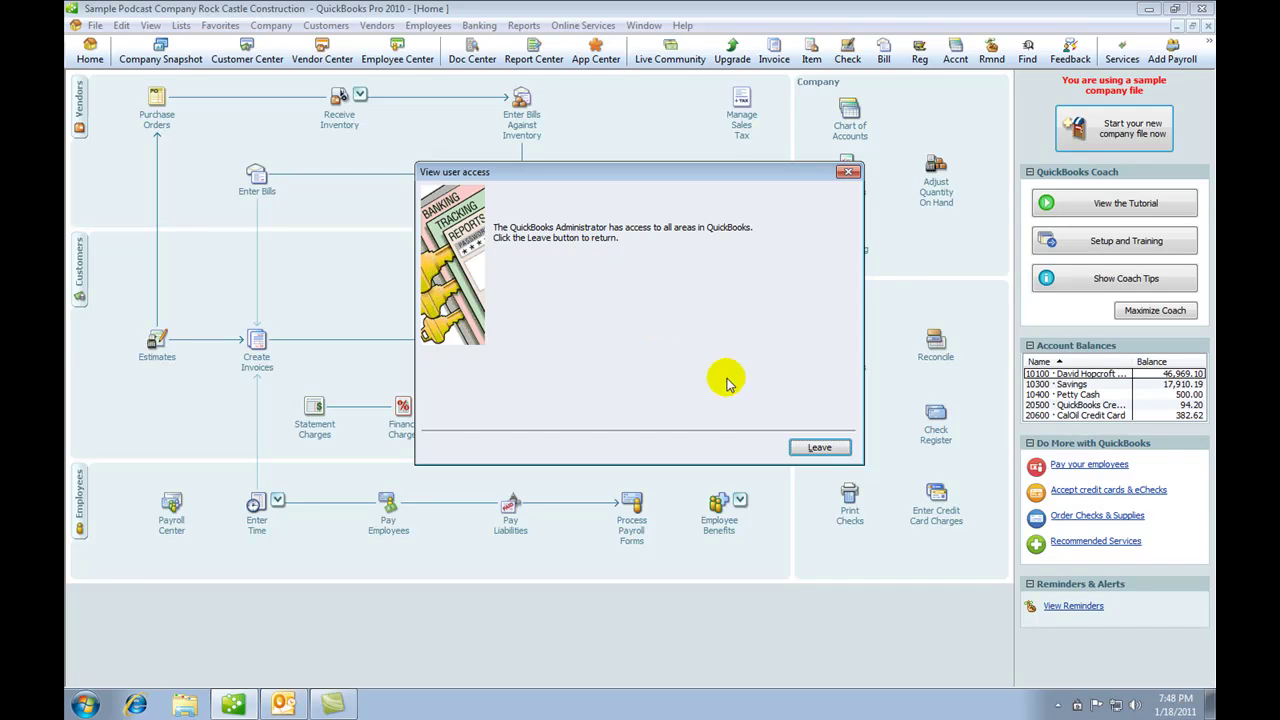
{"action": "left_click", "coordinate": [822, 447]}
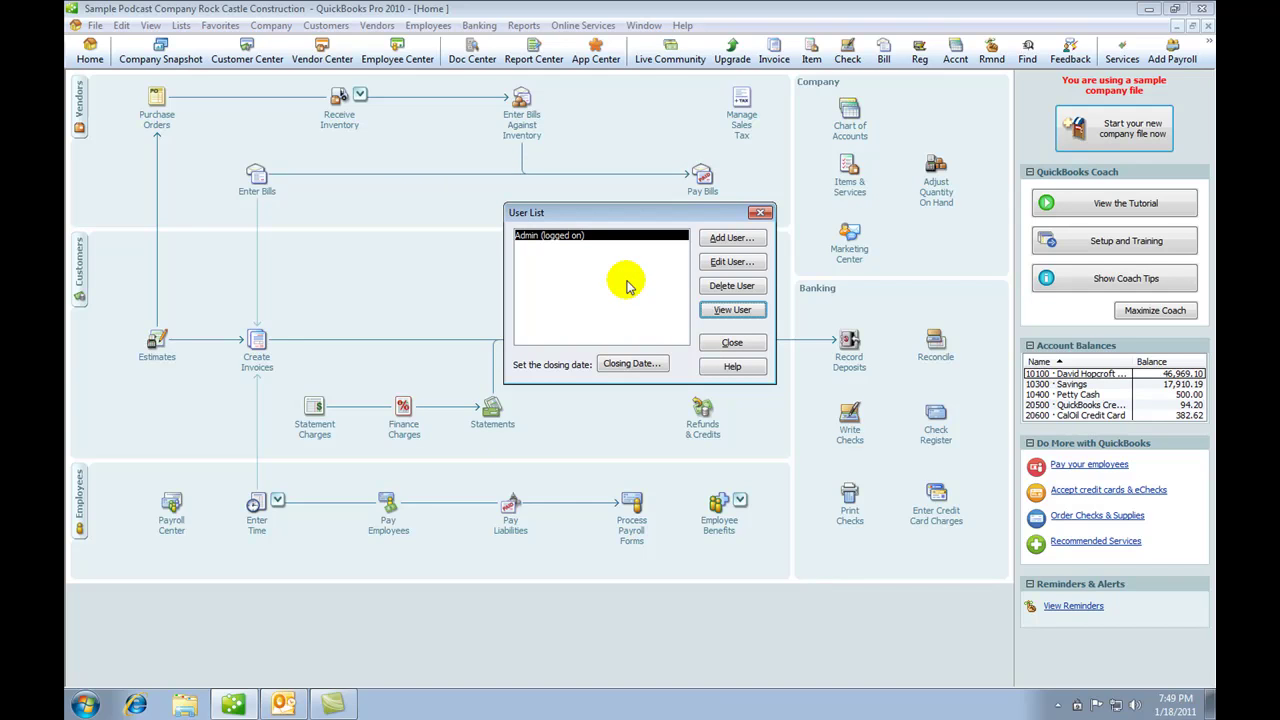
Step: Add a new user named Admin2 with a confirmed password
{"action": "left_click", "coordinate": [722, 238]}
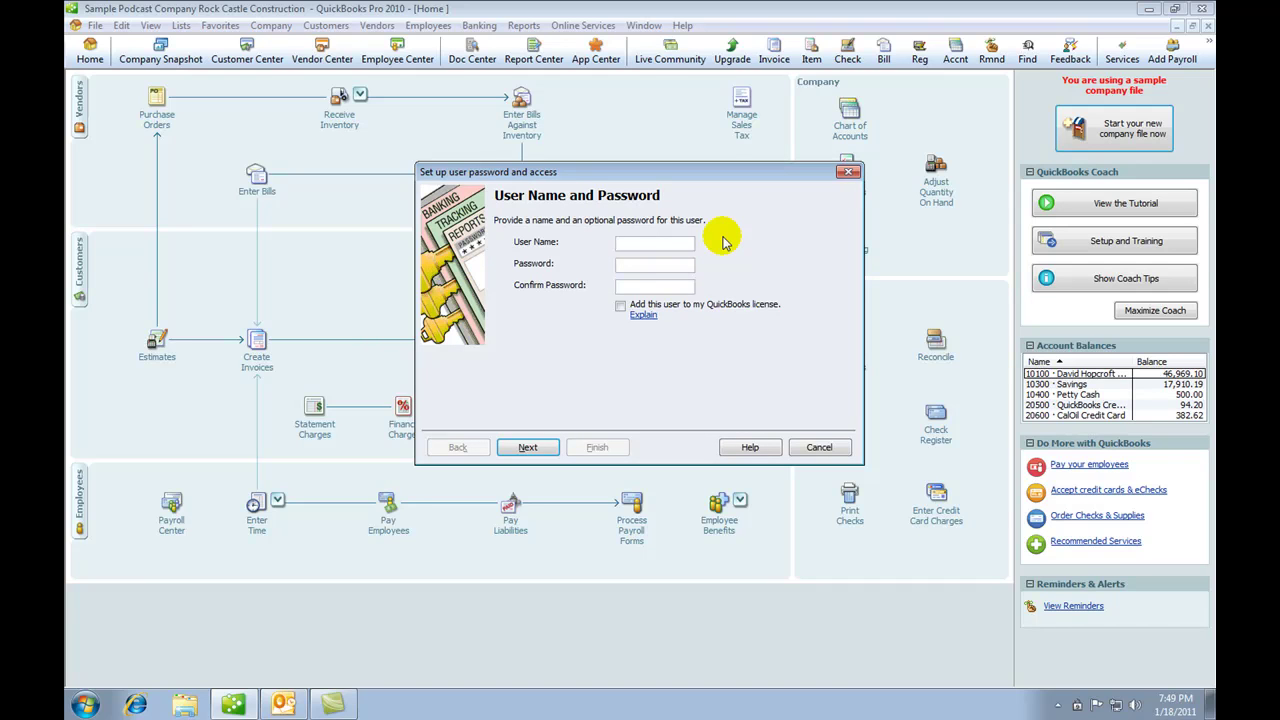
{"action": "type", "text": "Ad"}
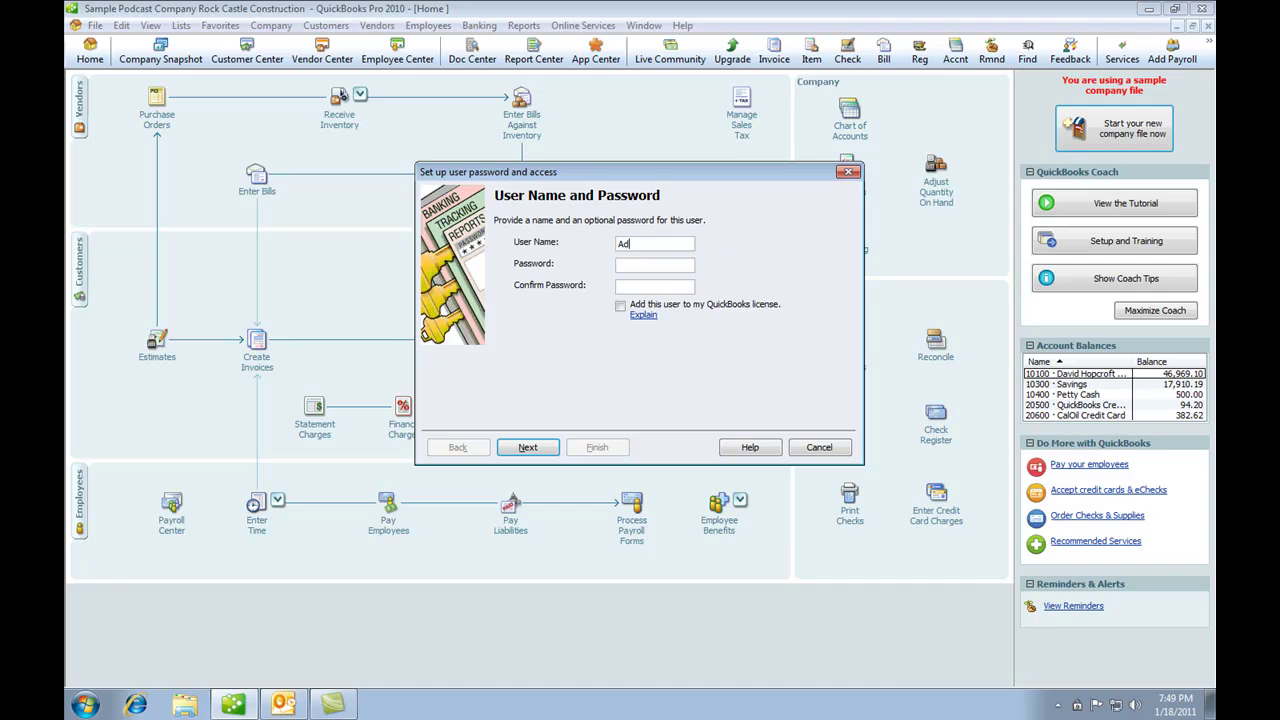
{"action": "type", "text": "min2"}
{"action": "type", "text": "••"}
{"action": "type", "text": "••"}
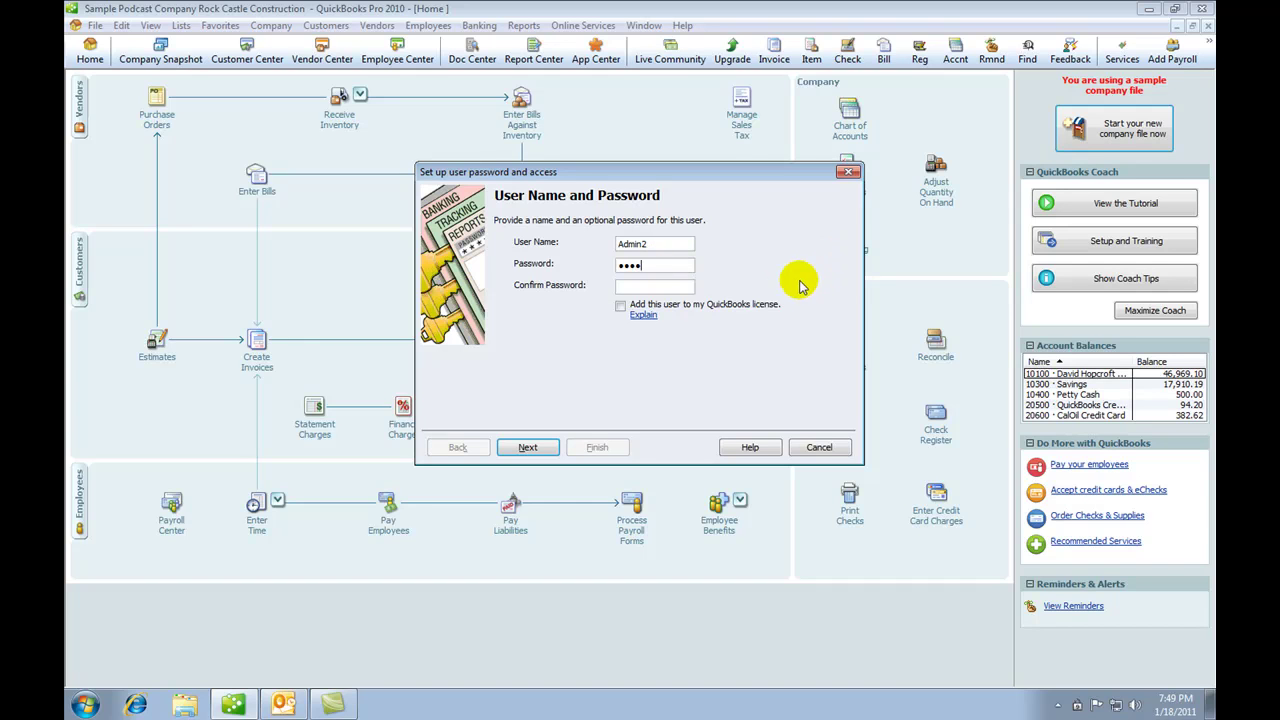
{"action": "left_click", "coordinate": [651, 286]}
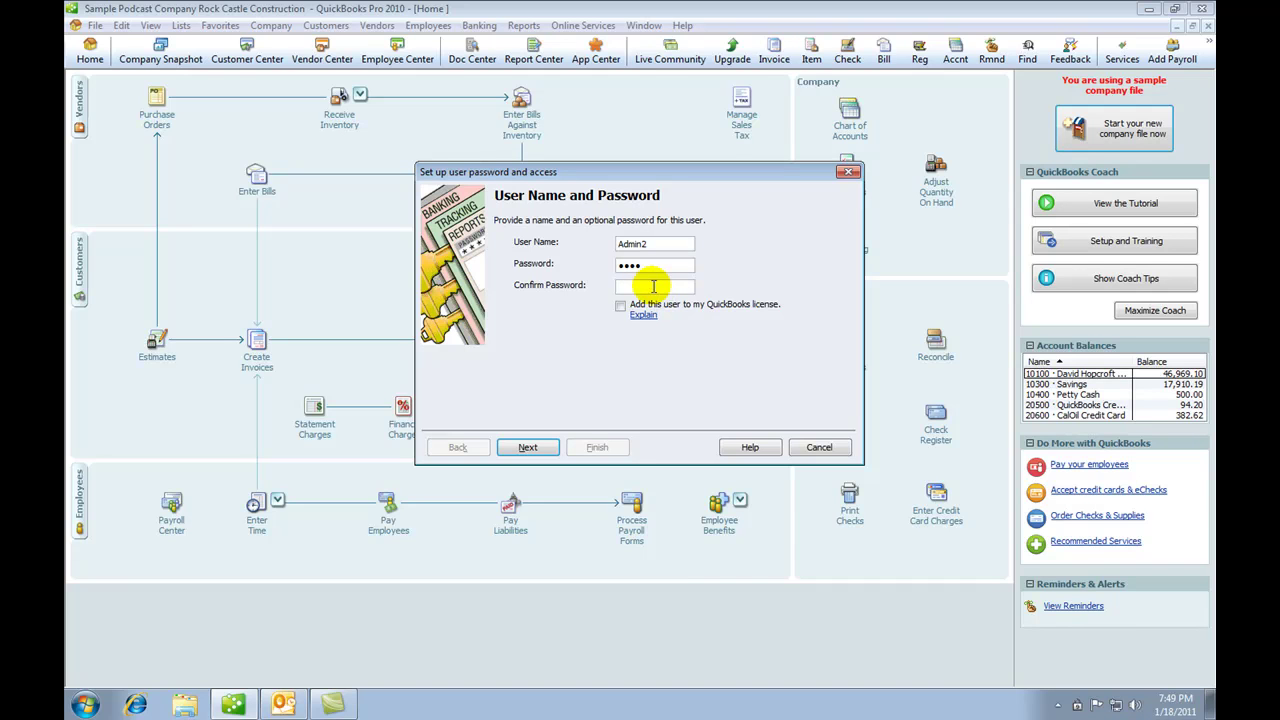
{"action": "type", "text": "••••"}
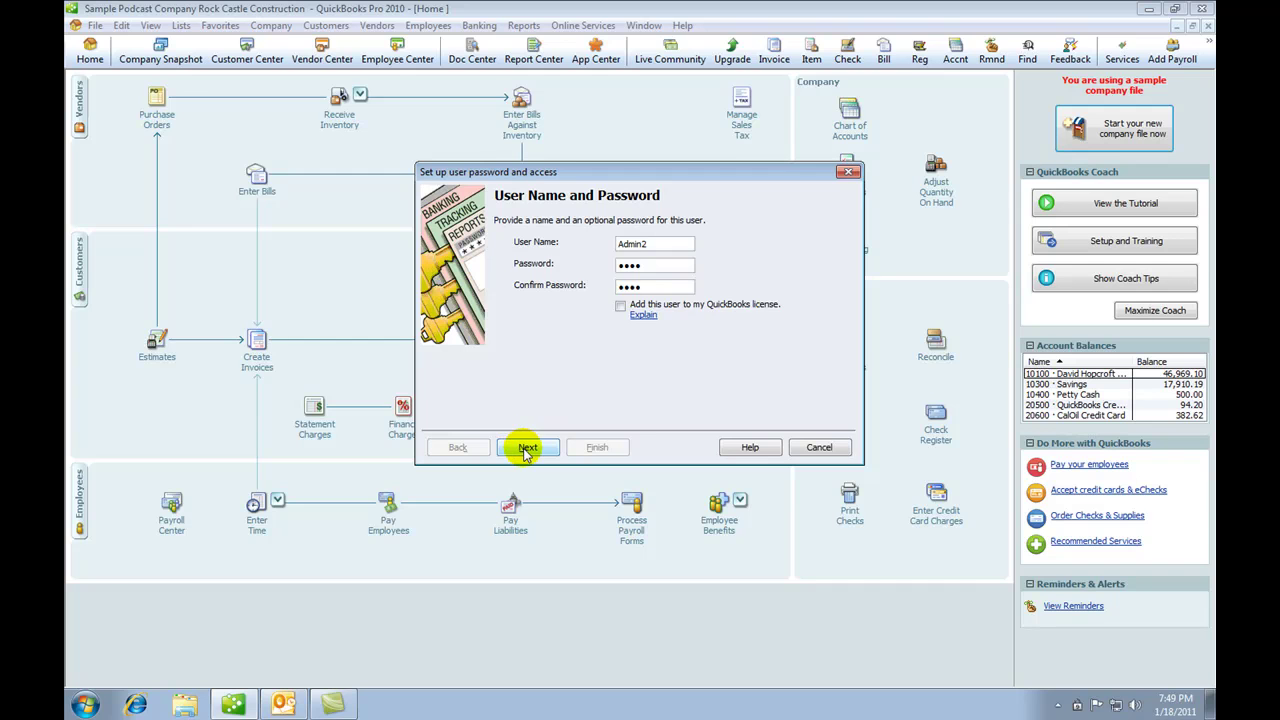
{"action": "left_click", "coordinate": [527, 449]}
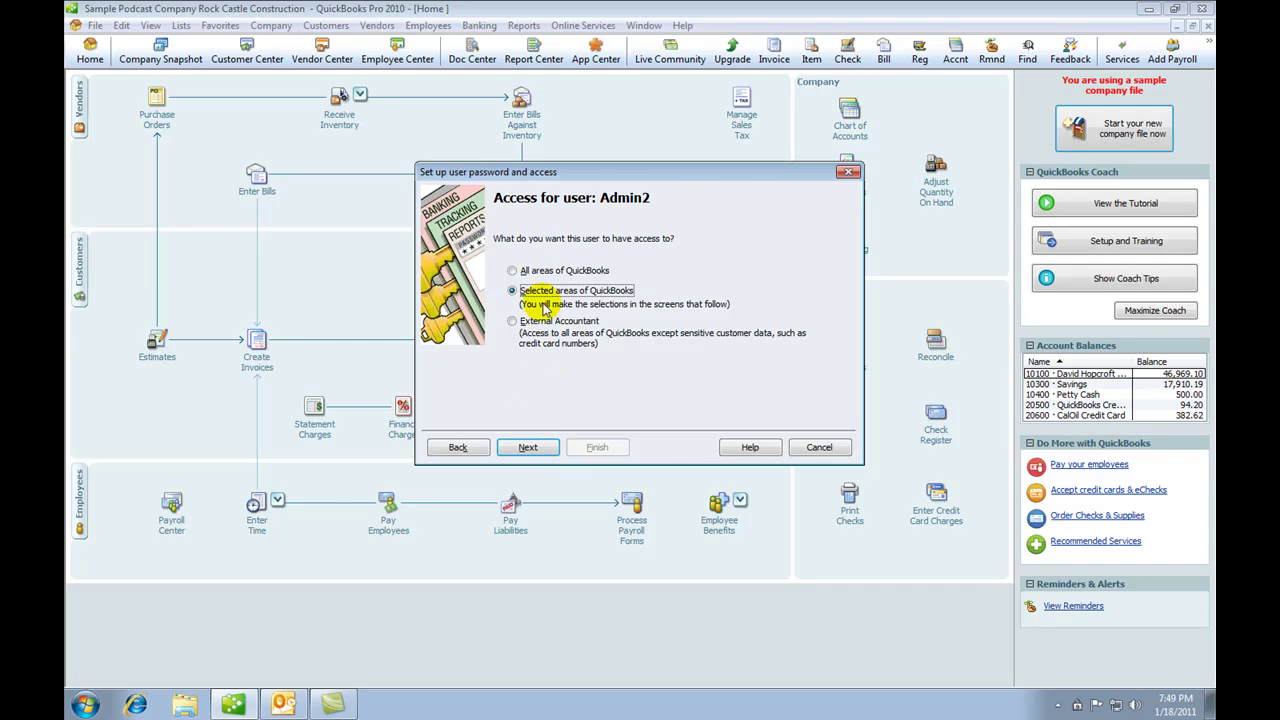
Step: Grant Admin2 access to all areas of QuickBooks and confirm the warnings
{"action": "left_click", "coordinate": [512, 271]}
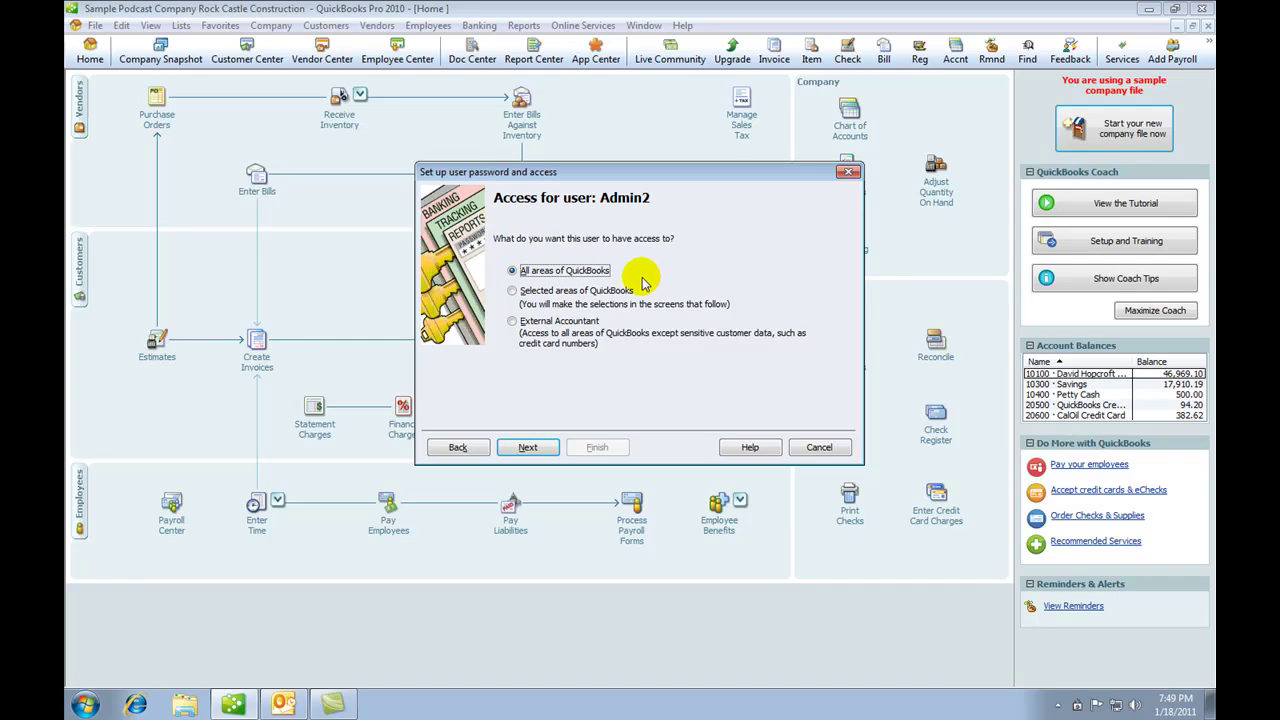
{"action": "left_click", "coordinate": [543, 450]}
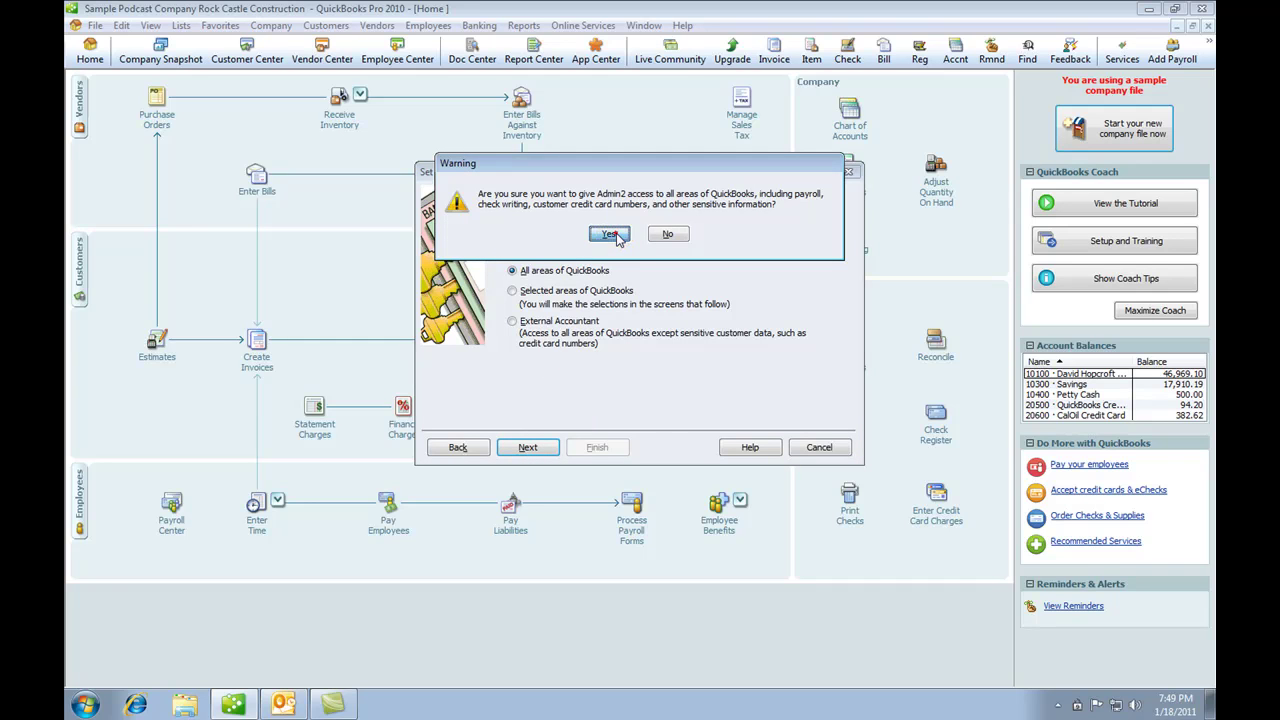
{"action": "left_click", "coordinate": [612, 234]}
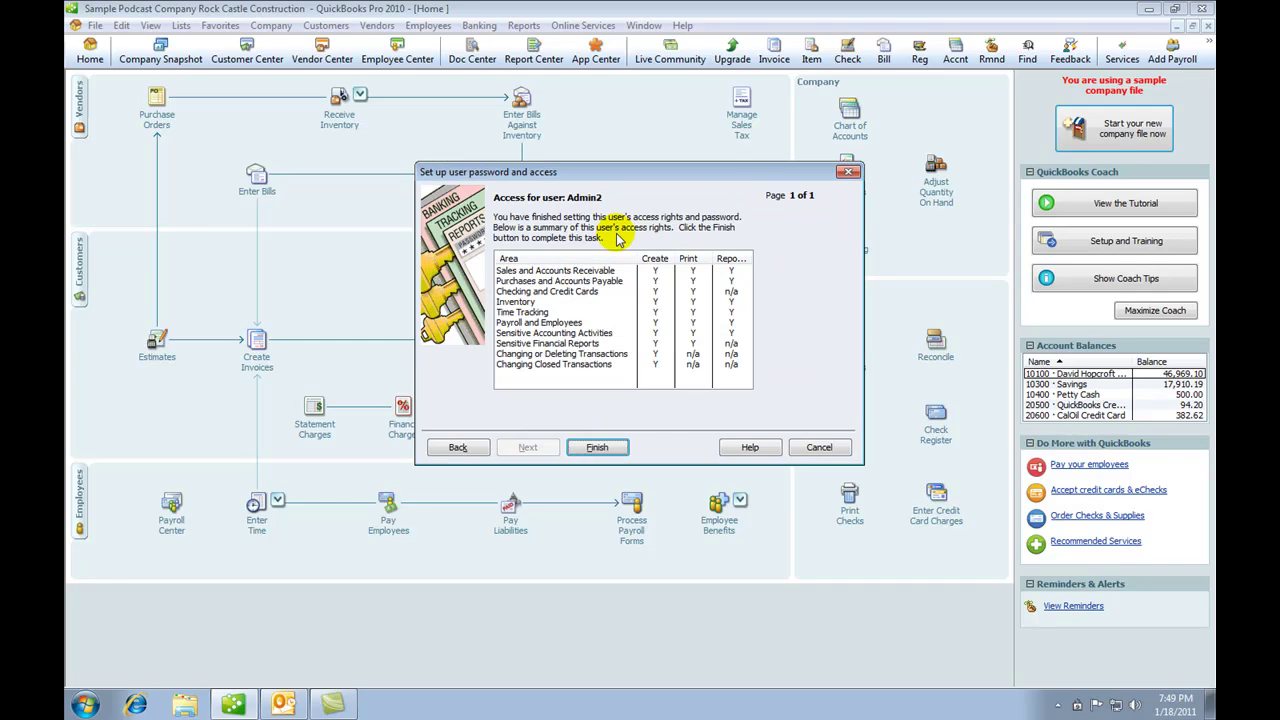
{"action": "left_click", "coordinate": [598, 450]}
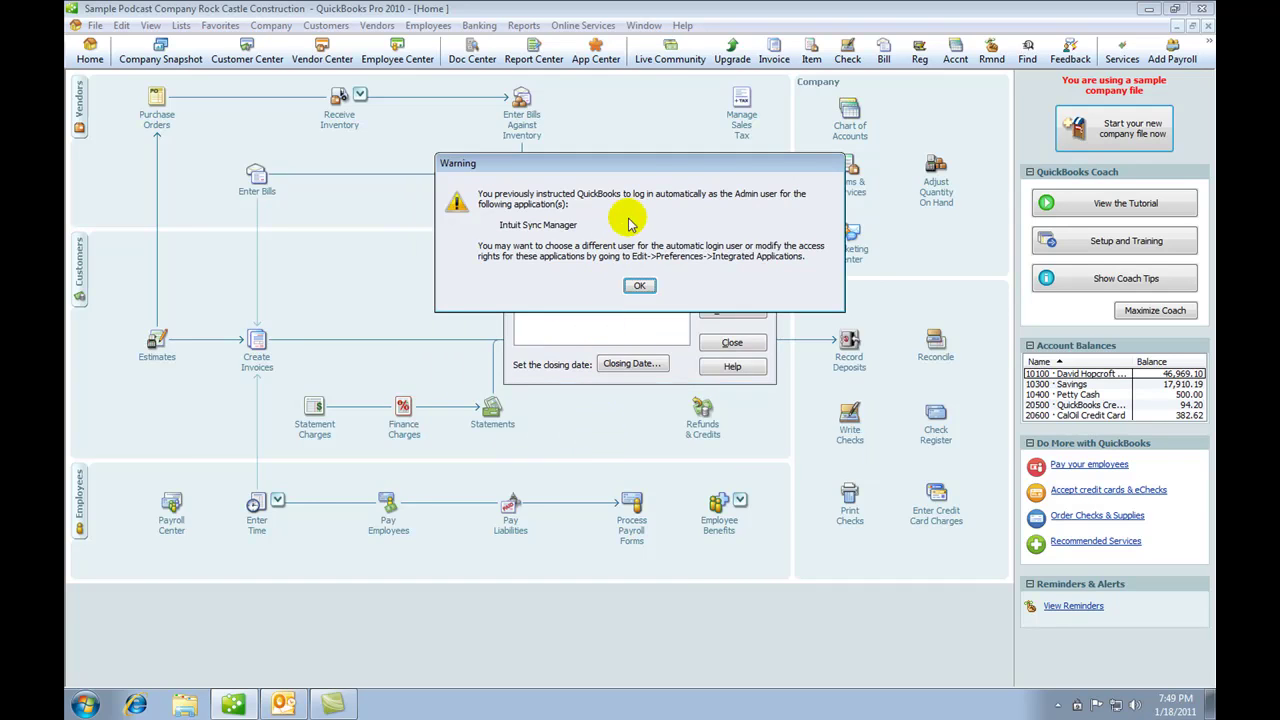
{"action": "left_click", "coordinate": [637, 287]}
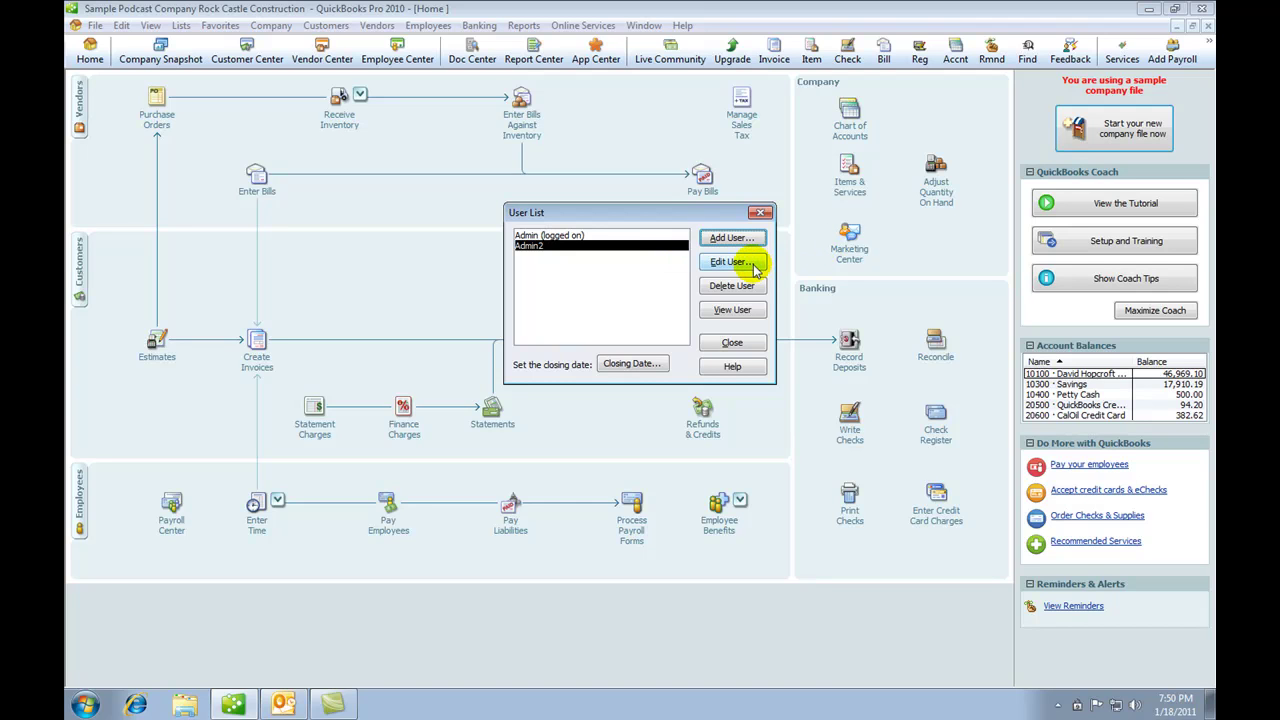
Step: Add another user with their user name and a confirmed password, limited to selected areas
{"action": "left_click", "coordinate": [731, 238]}
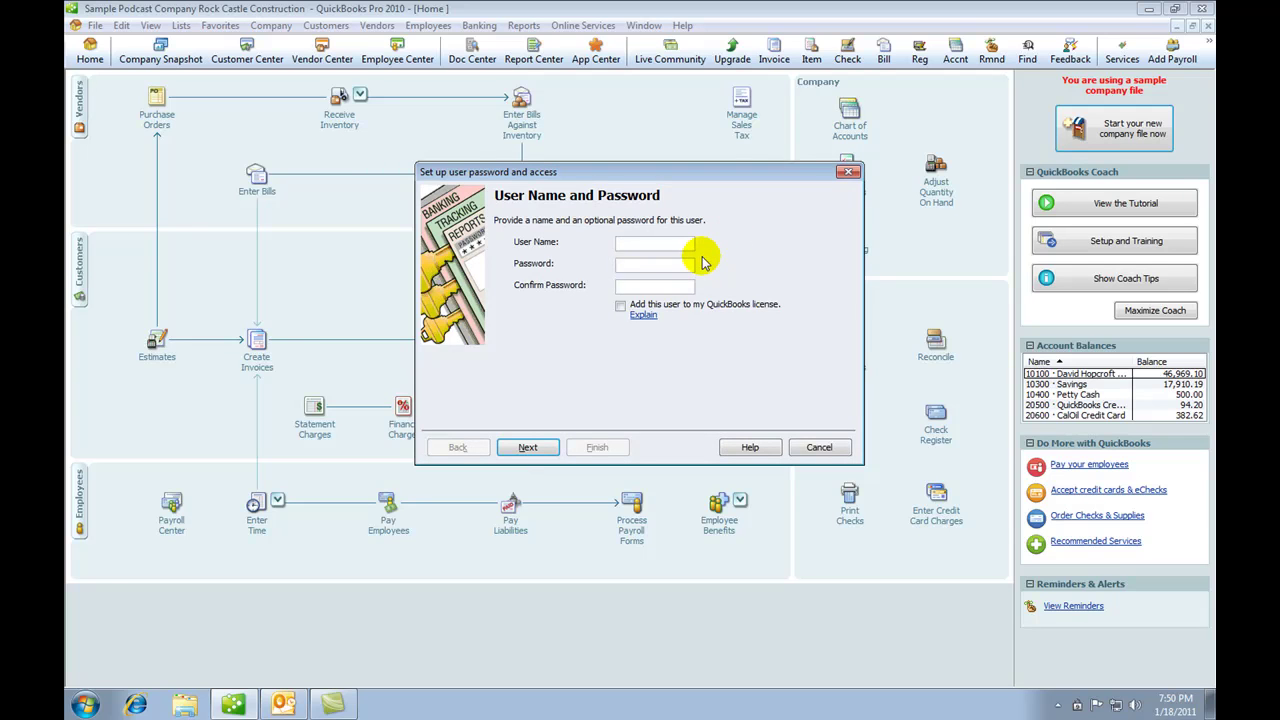
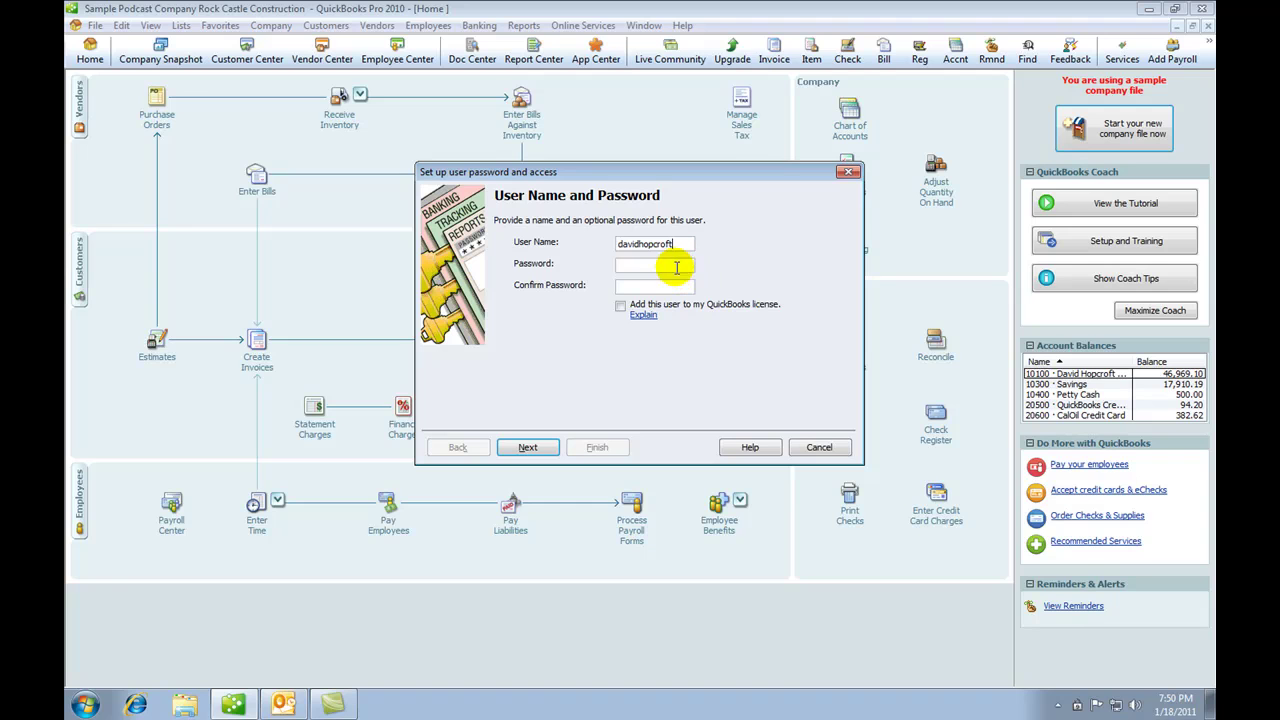
{"action": "left_click", "coordinate": [674, 265]}
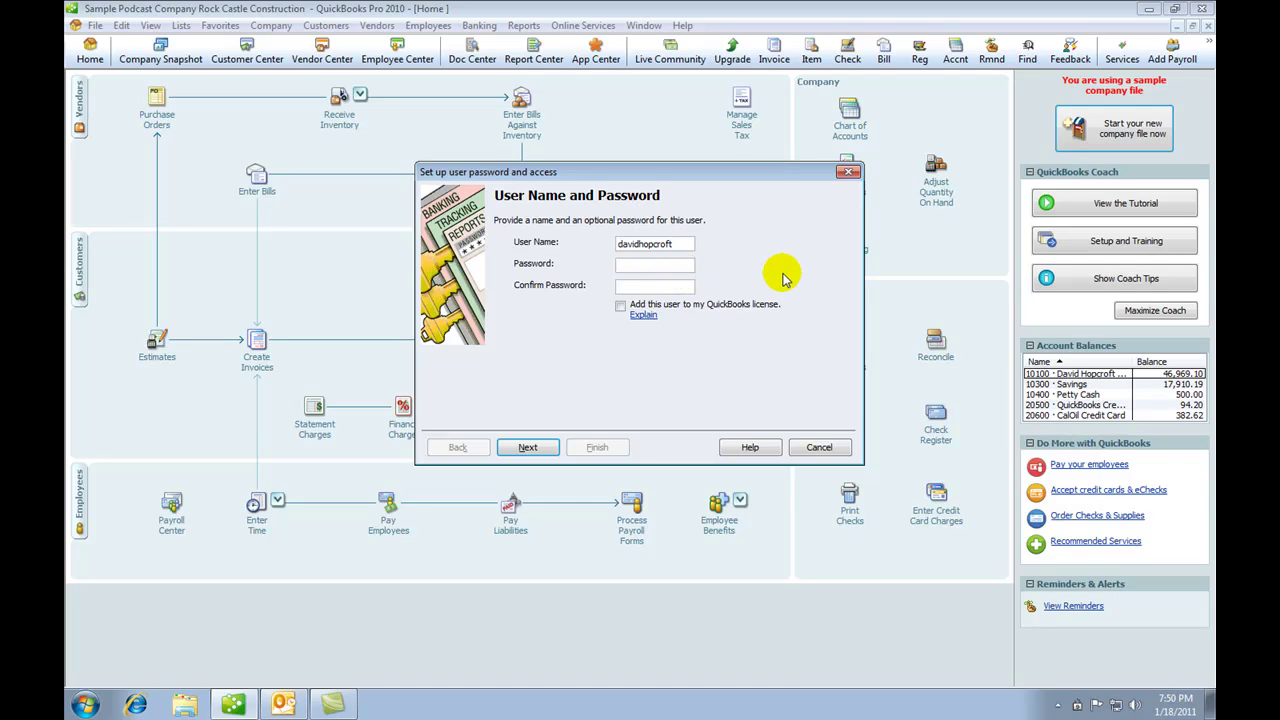
{"action": "type", "text": "****"}
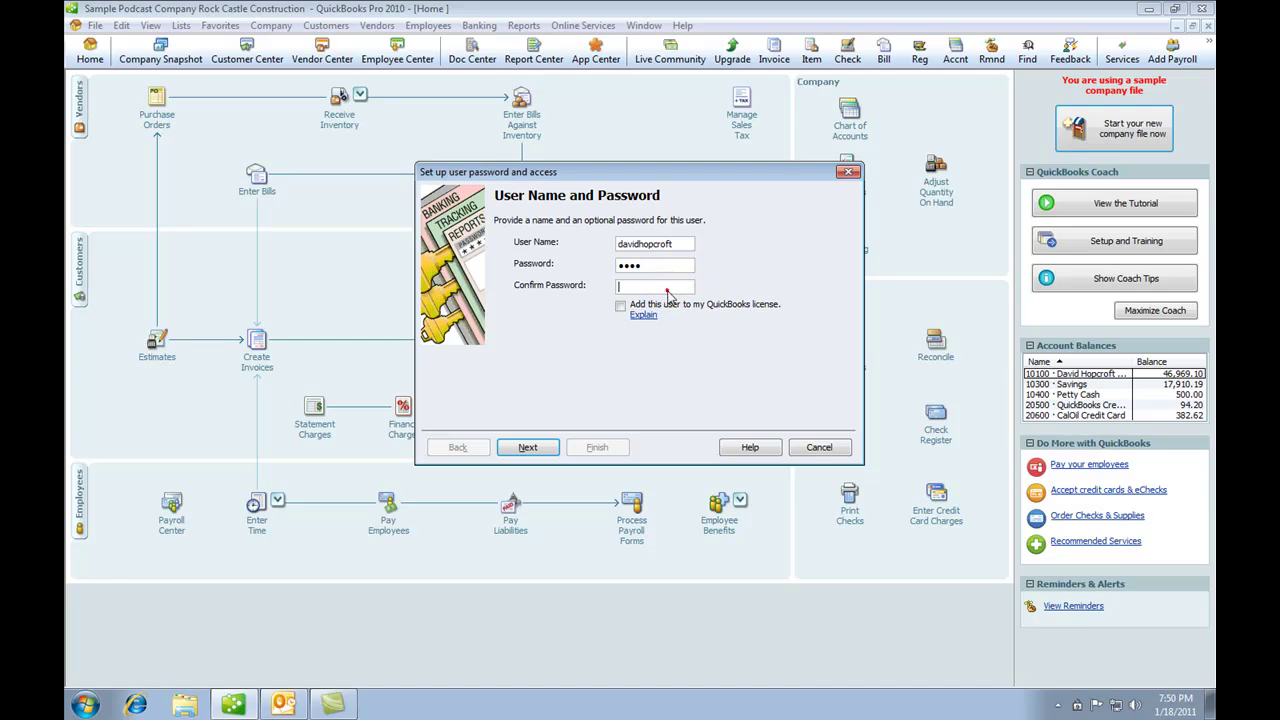
{"action": "left_click", "coordinate": [656, 285]}
{"action": "type", "text": "****"}
{"action": "left_click", "coordinate": [540, 447]}
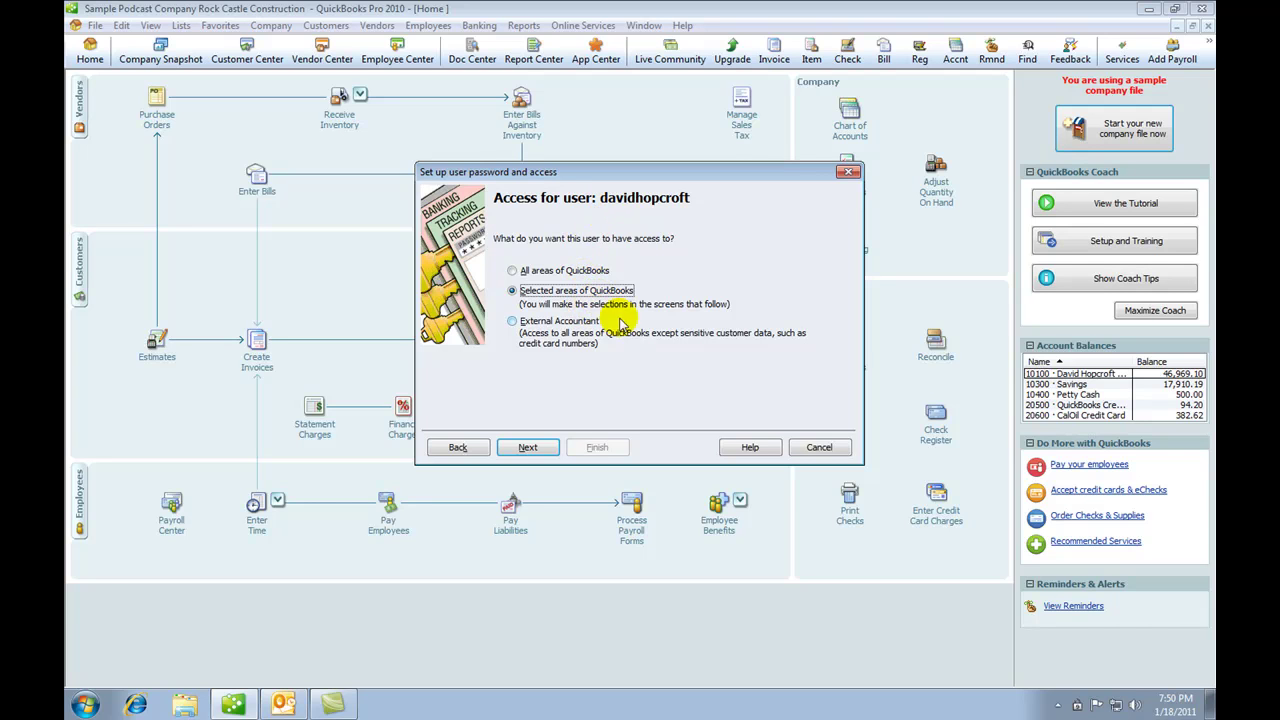
{"action": "left_click", "coordinate": [538, 450]}
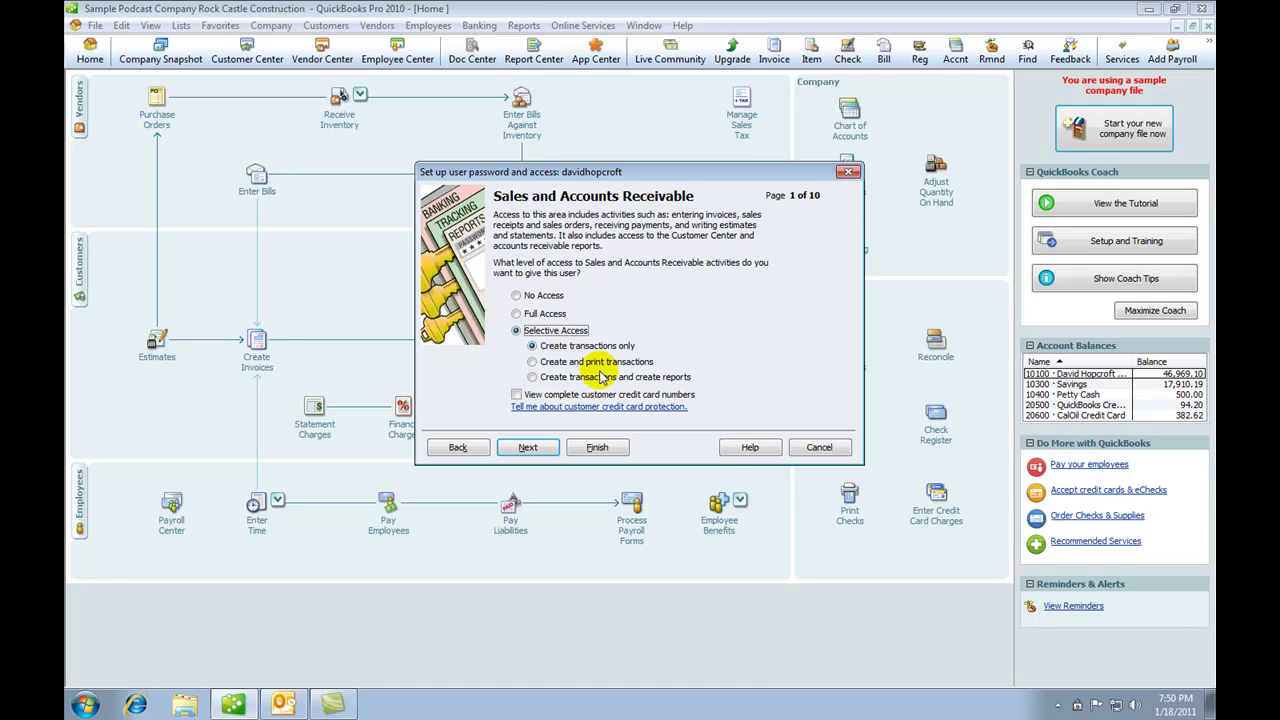
Step: Keep Sales at create-only access and give Purchases and Accounts Payable full access
{"action": "left_click", "coordinate": [549, 452]}
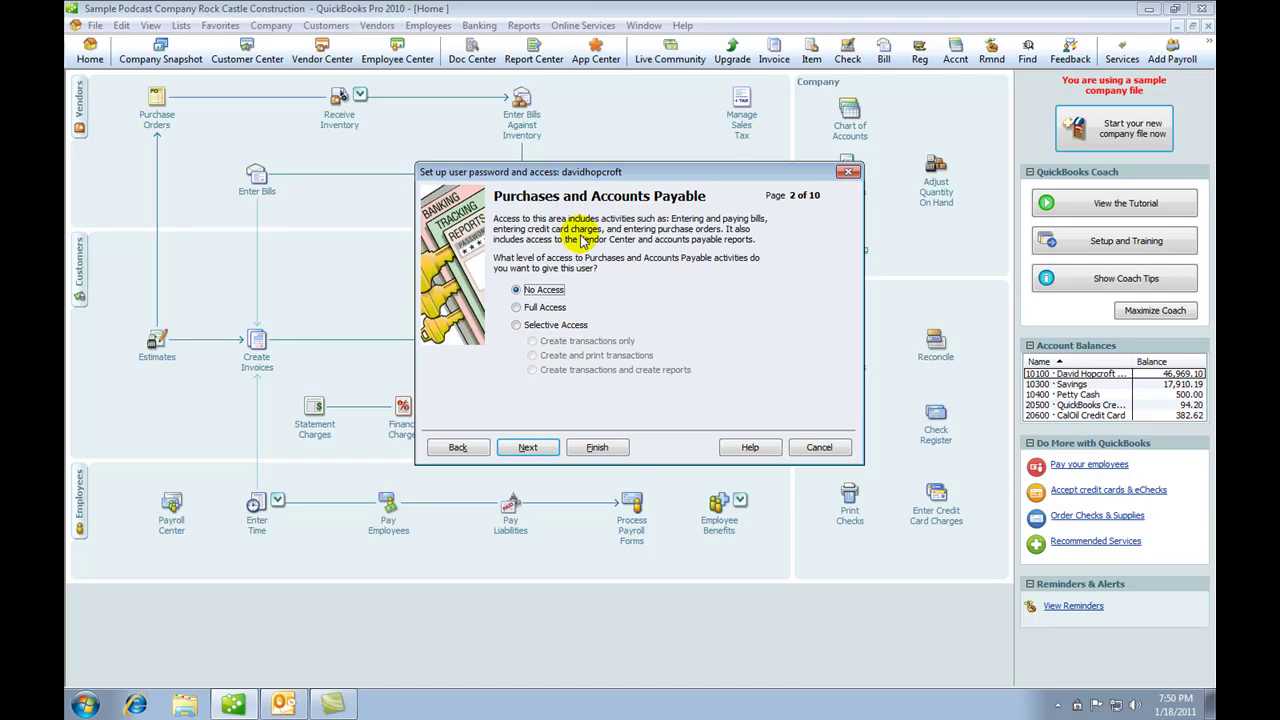
{"action": "left_click", "coordinate": [515, 308]}
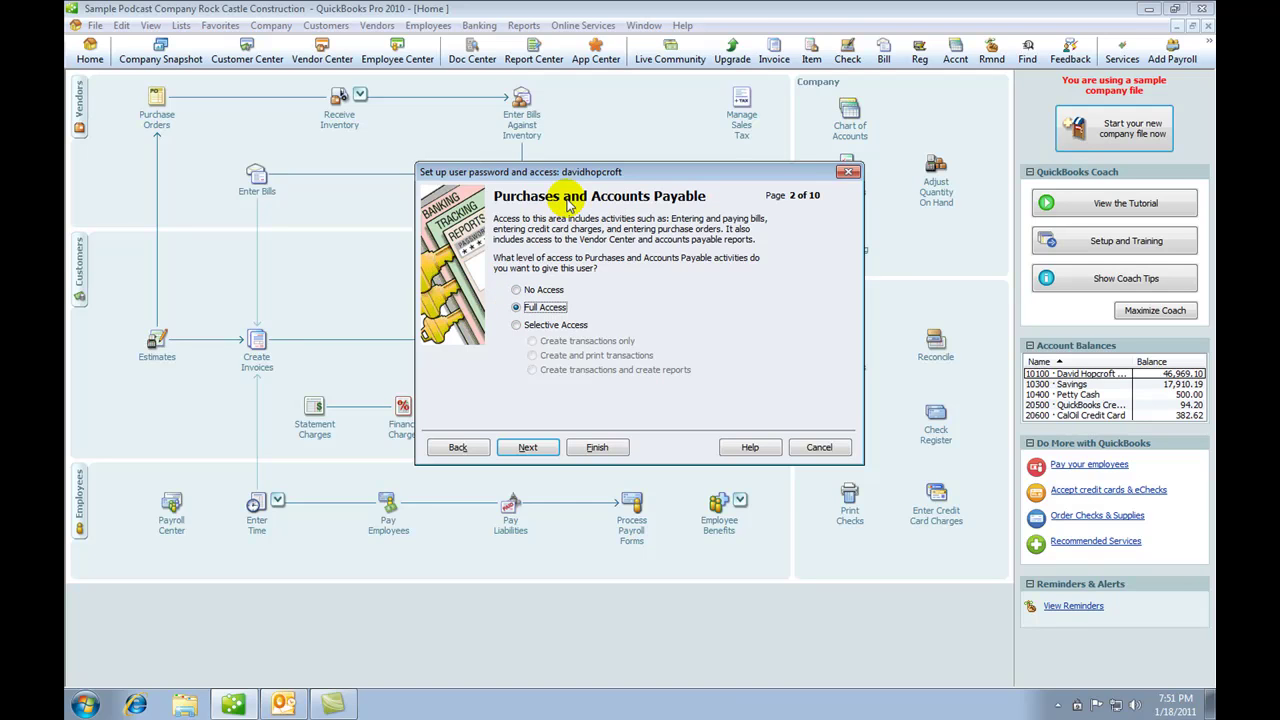
{"action": "left_click", "coordinate": [530, 448]}
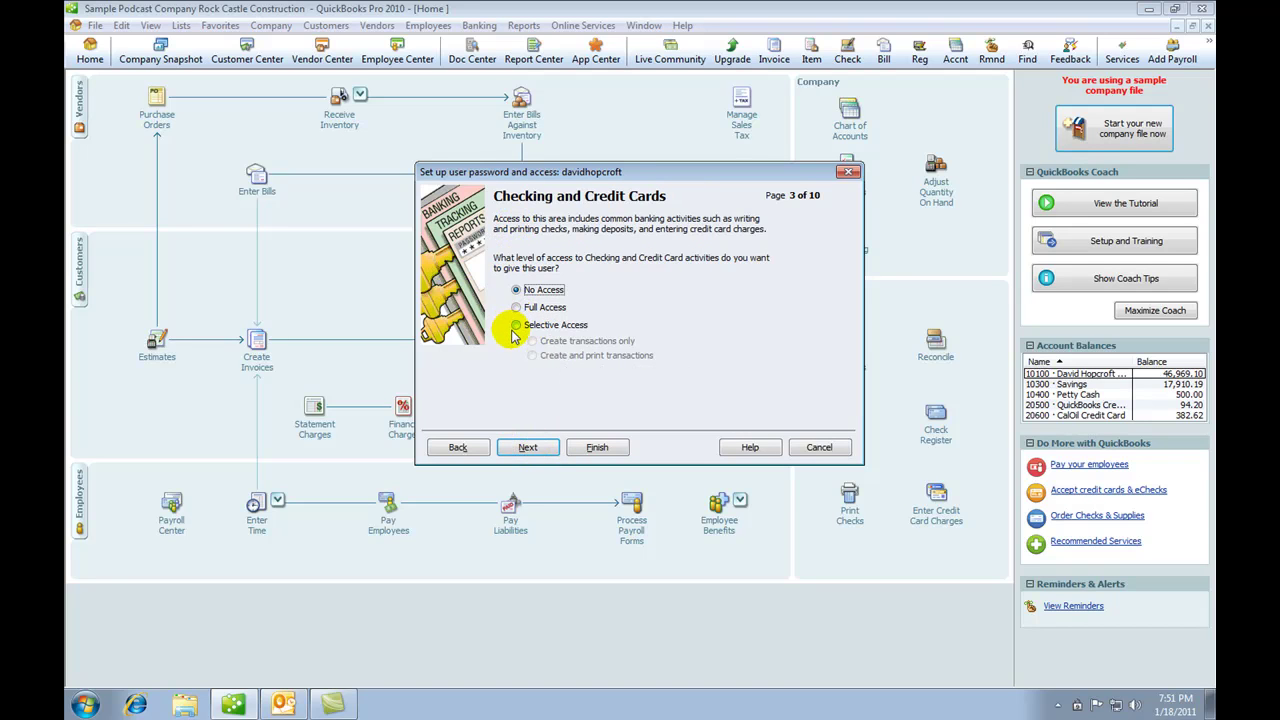
Step: Leave banking, inventory, time tracking, payroll and sensitive areas without access, then finish
{"action": "left_click", "coordinate": [543, 449]}
{"action": "left_click", "coordinate": [545, 456]}
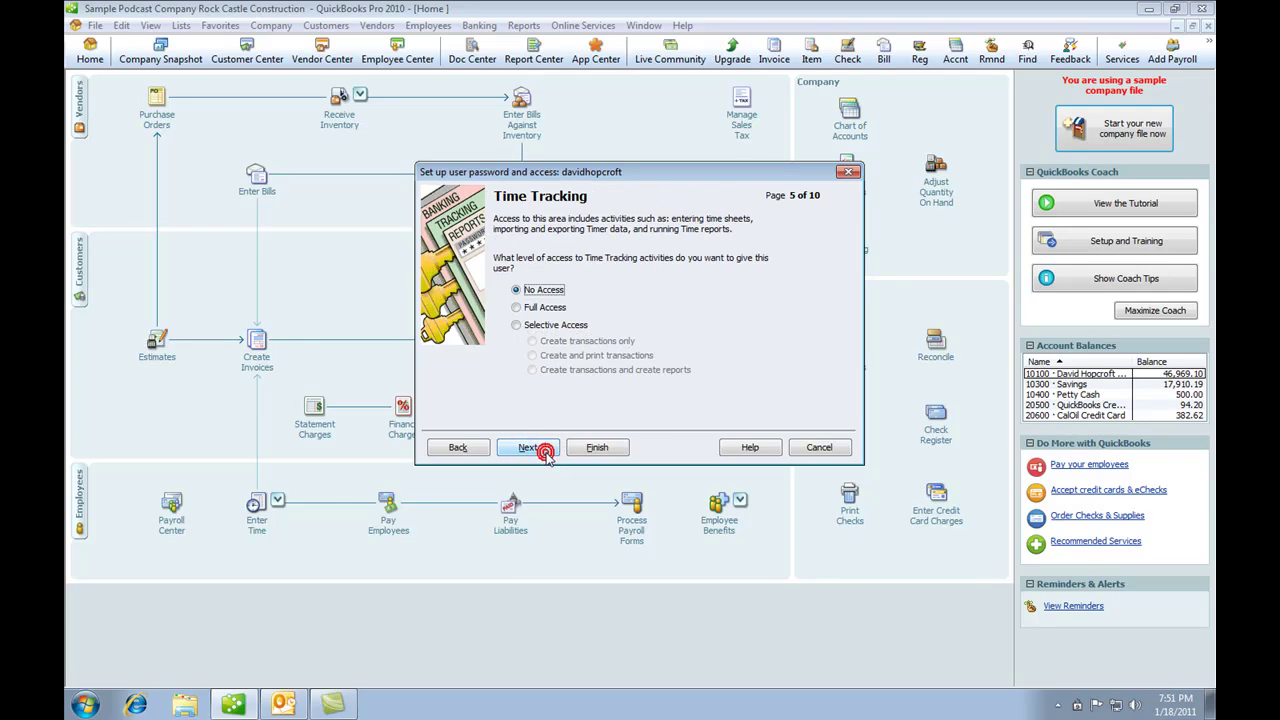
{"action": "left_click", "coordinate": [535, 450]}
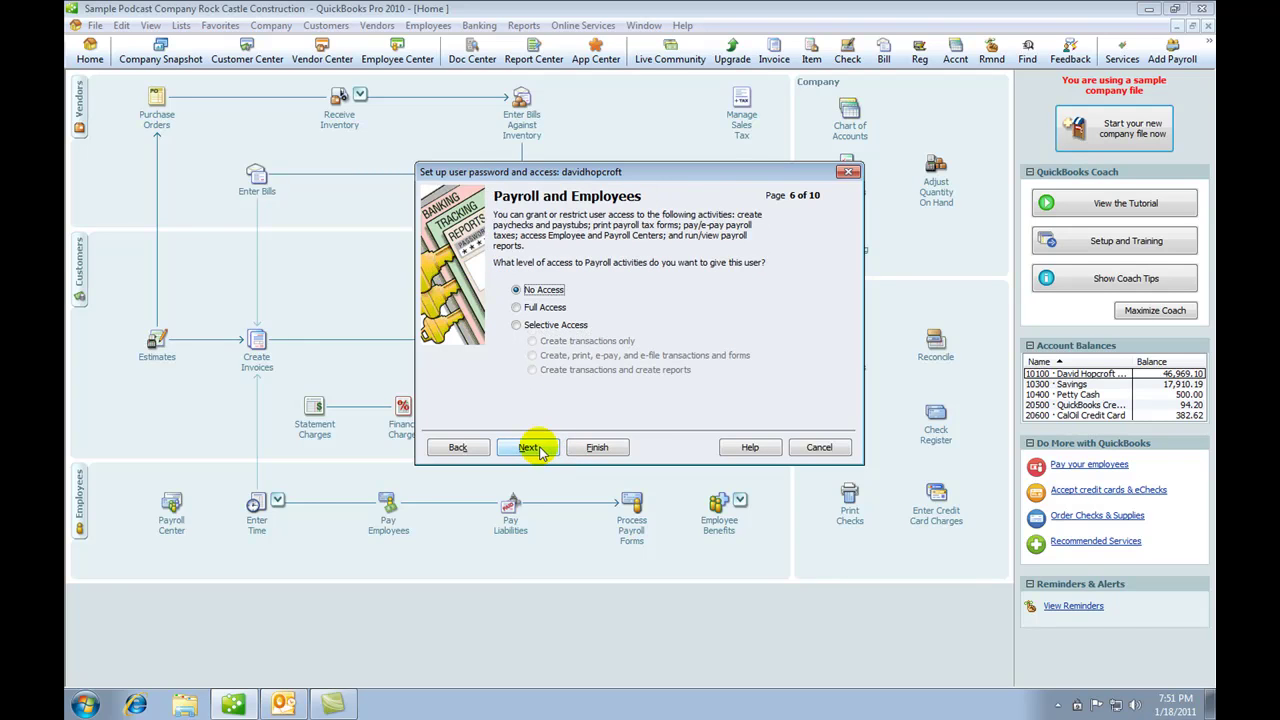
{"action": "left_click", "coordinate": [539, 452]}
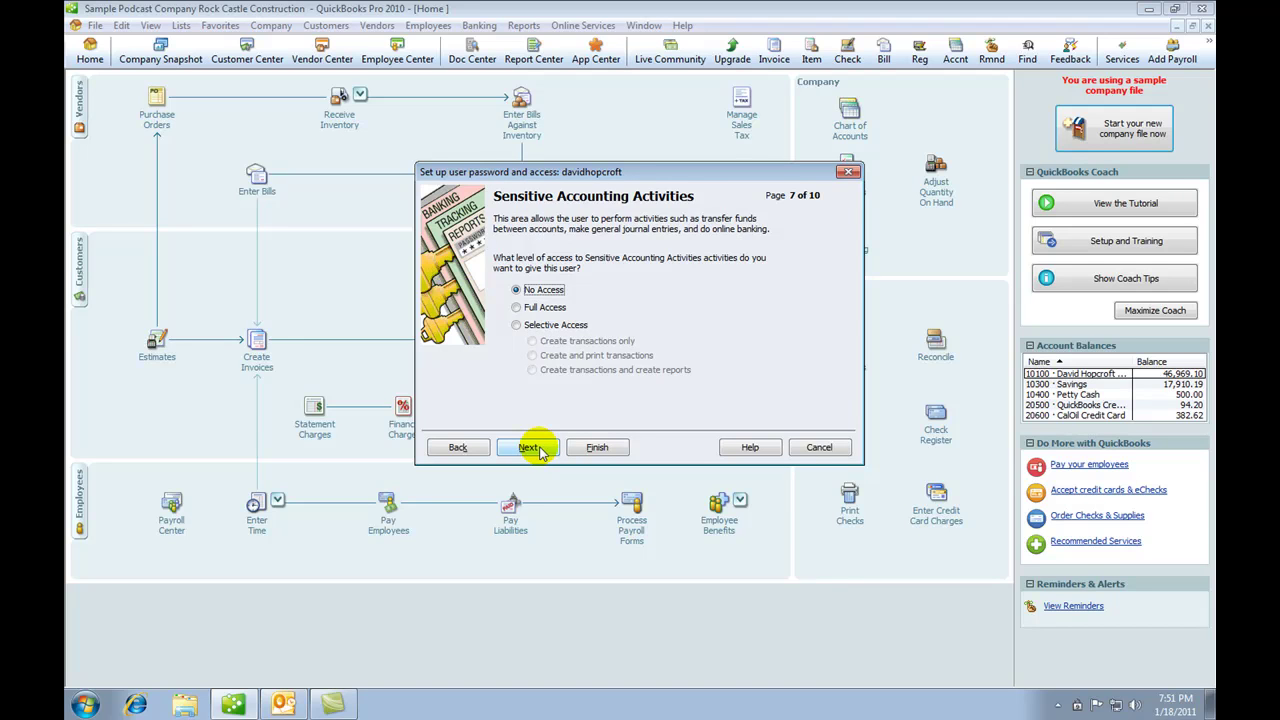
{"action": "left_click", "coordinate": [539, 452]}
{"action": "left_click", "coordinate": [539, 452]}
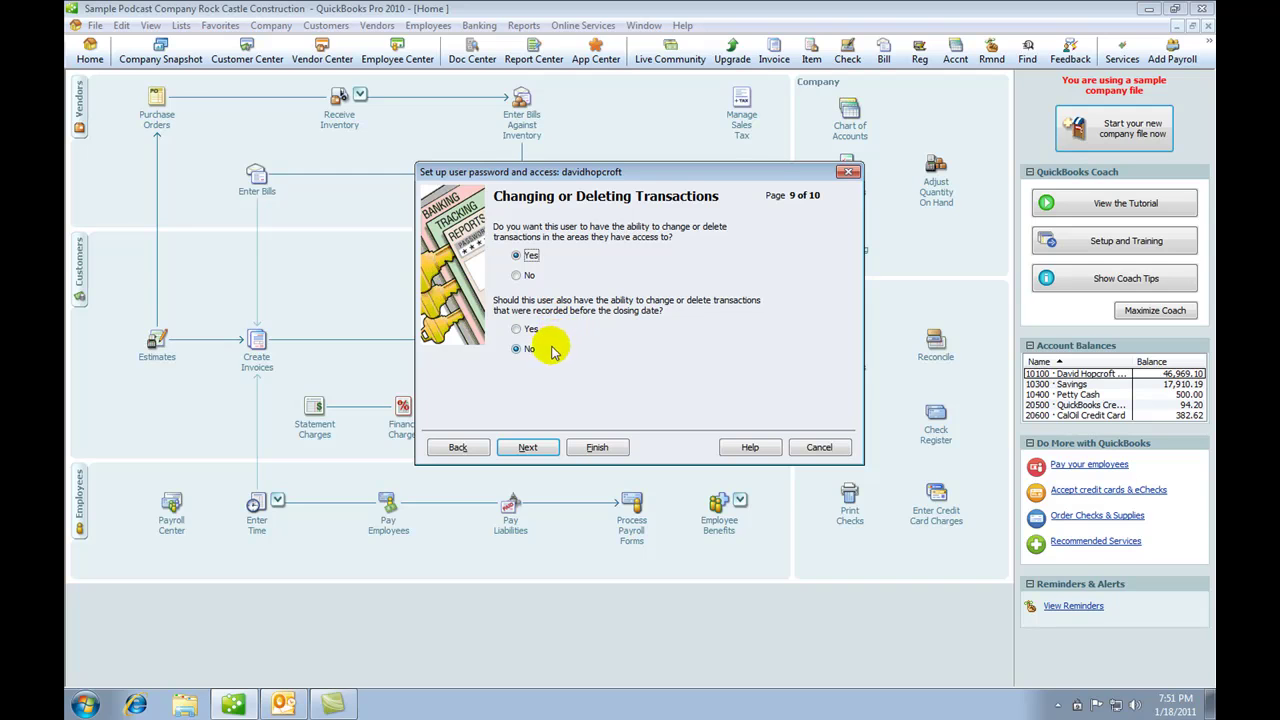
{"action": "left_click", "coordinate": [528, 448]}
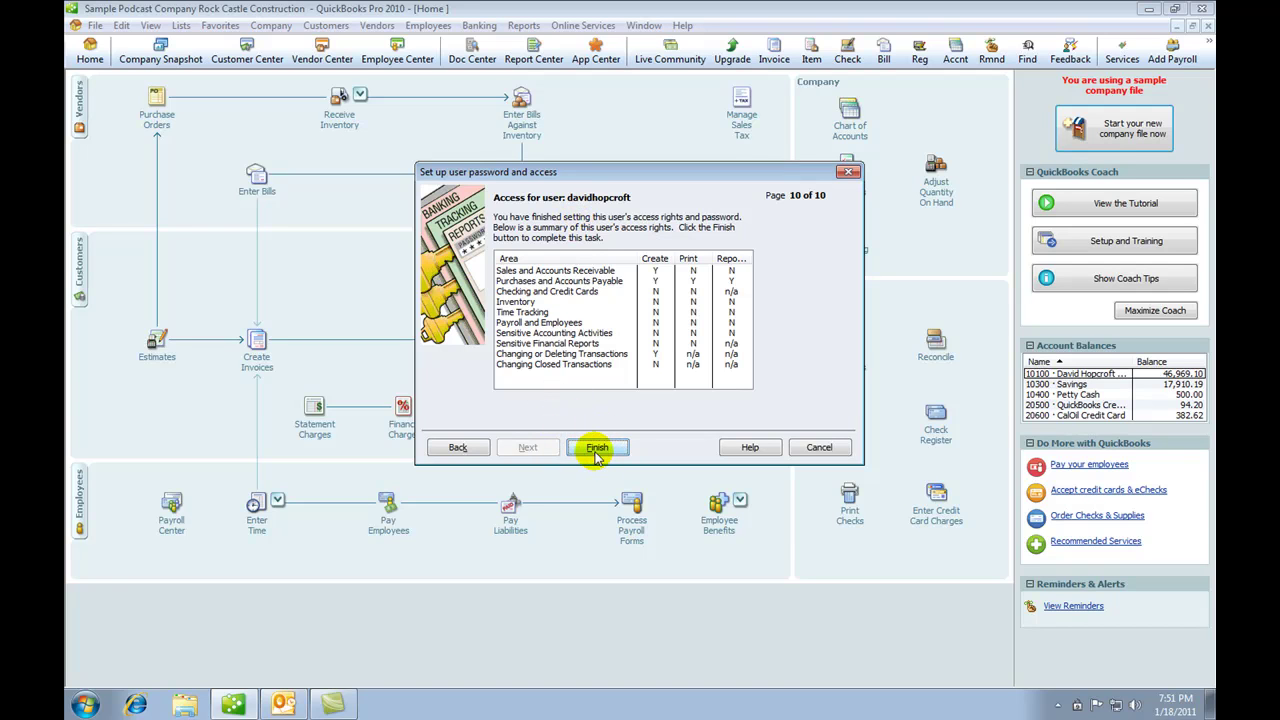
{"action": "left_click", "coordinate": [597, 449]}
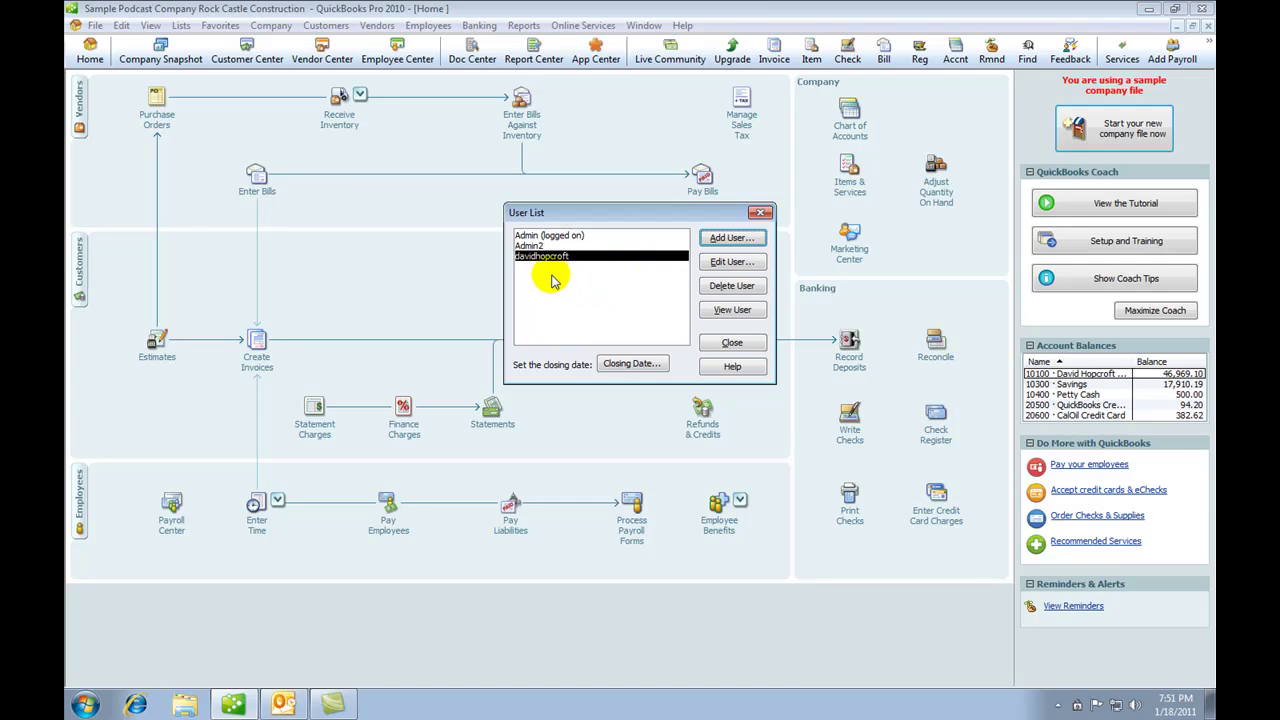
Step: Delete the Admin2 user from the User List and confirm the deletion
{"action": "left_click", "coordinate": [529, 246]}
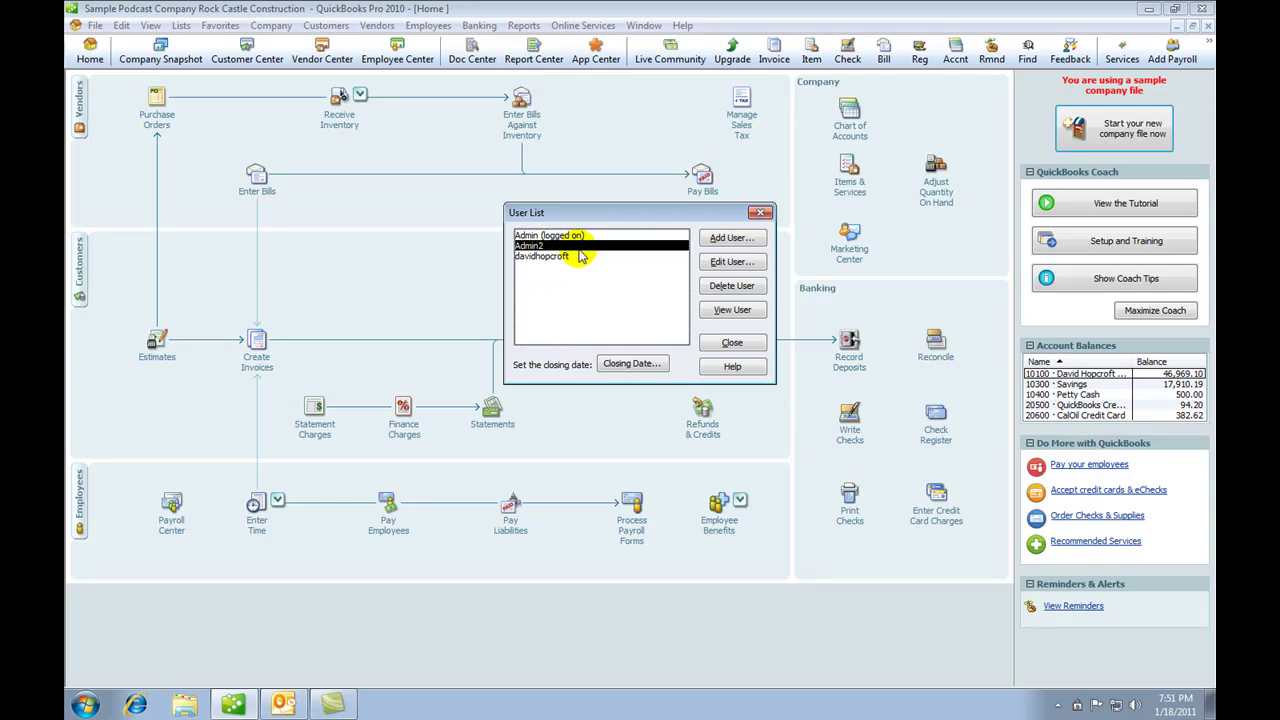
{"action": "left_click", "coordinate": [723, 287]}
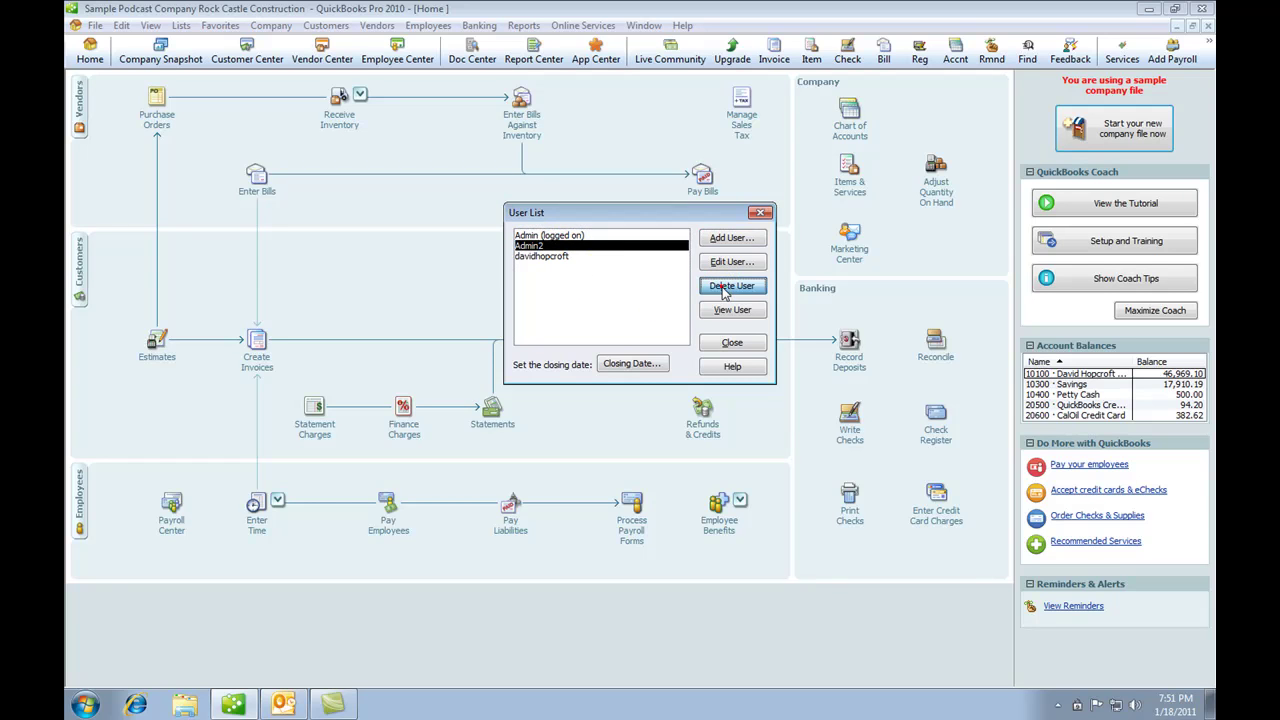
{"action": "left_click", "coordinate": [607, 225]}
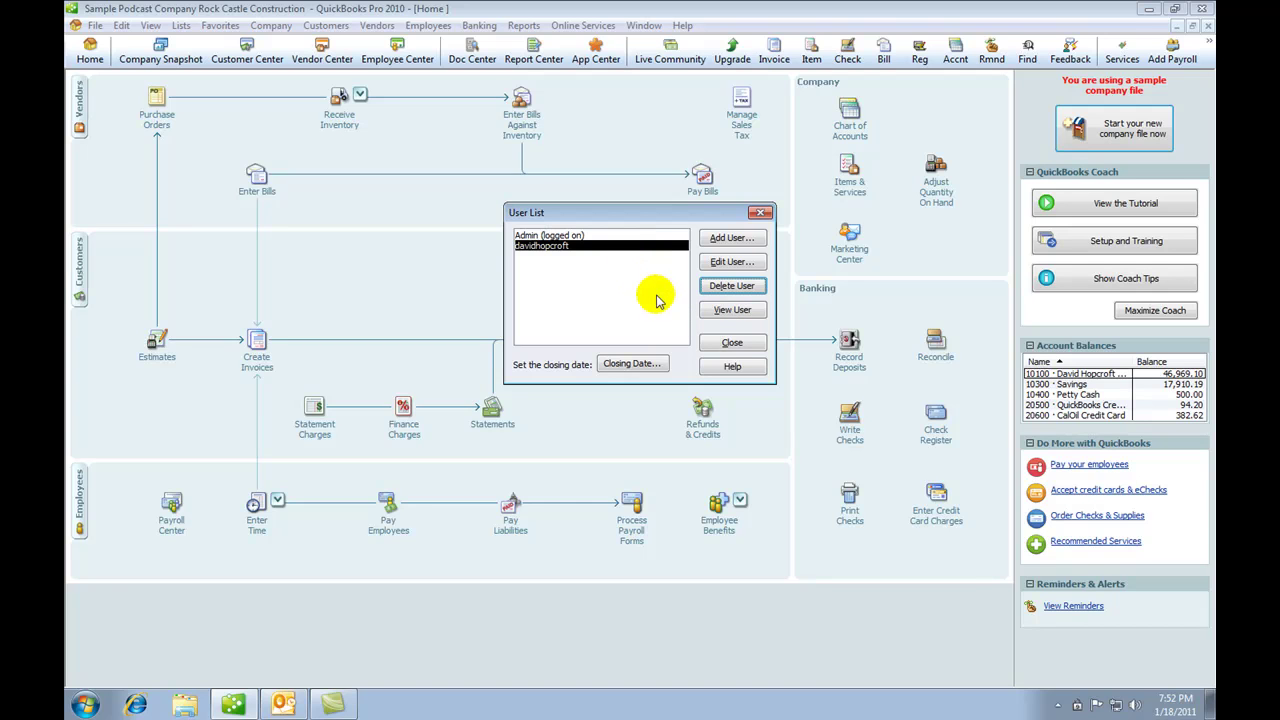
Step: Close the User List, exit QuickBooks, and relaunch it from the desktop
{"action": "left_click", "coordinate": [732, 342]}
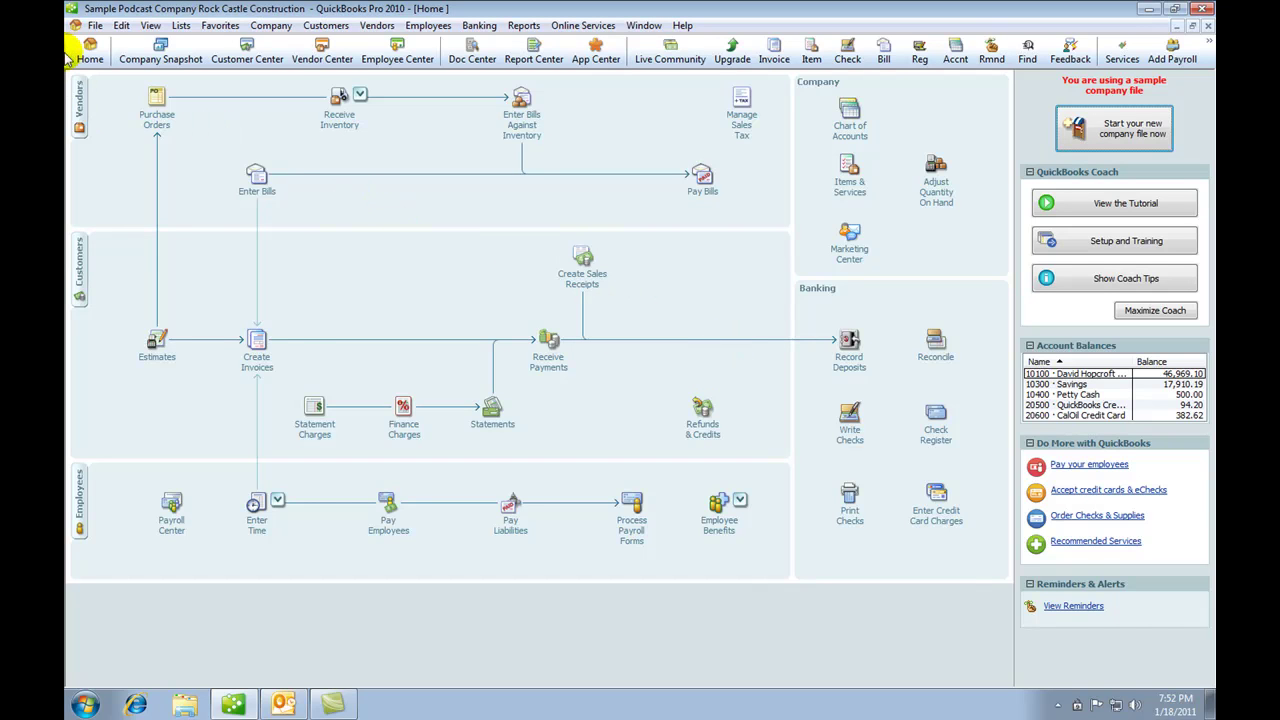
{"action": "left_click", "coordinate": [95, 25]}
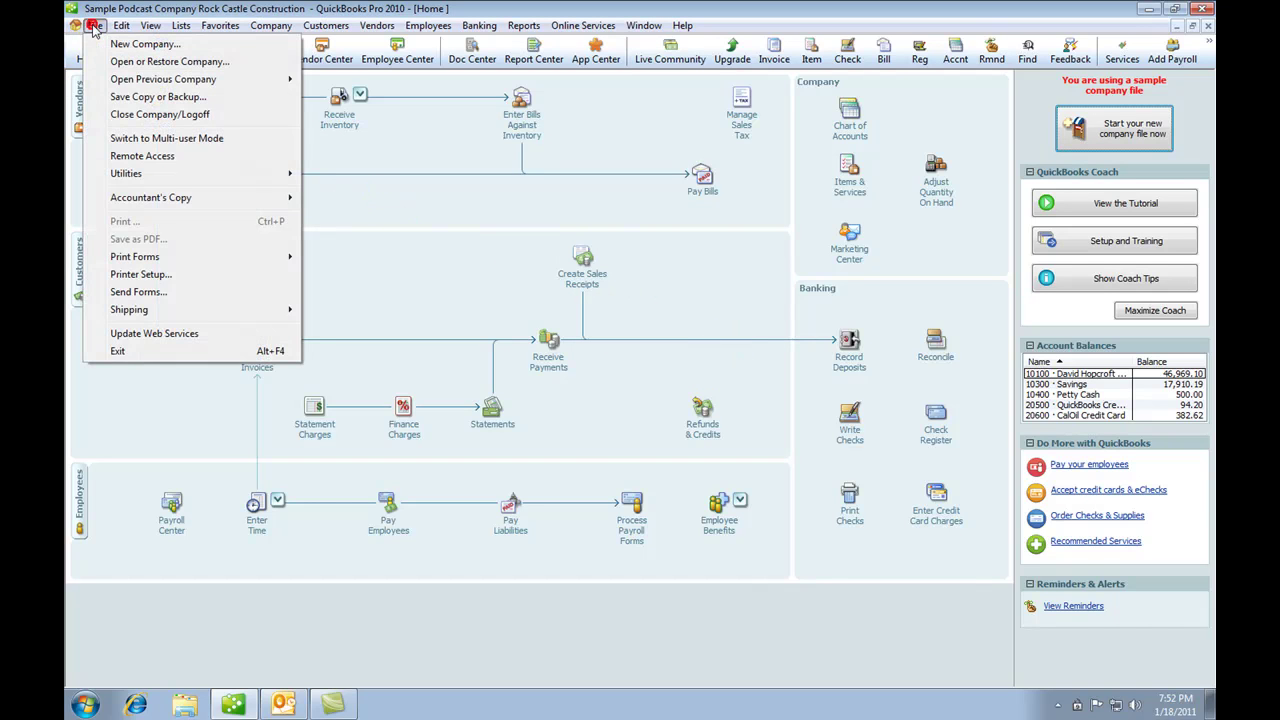
{"action": "left_click", "coordinate": [122, 351]}
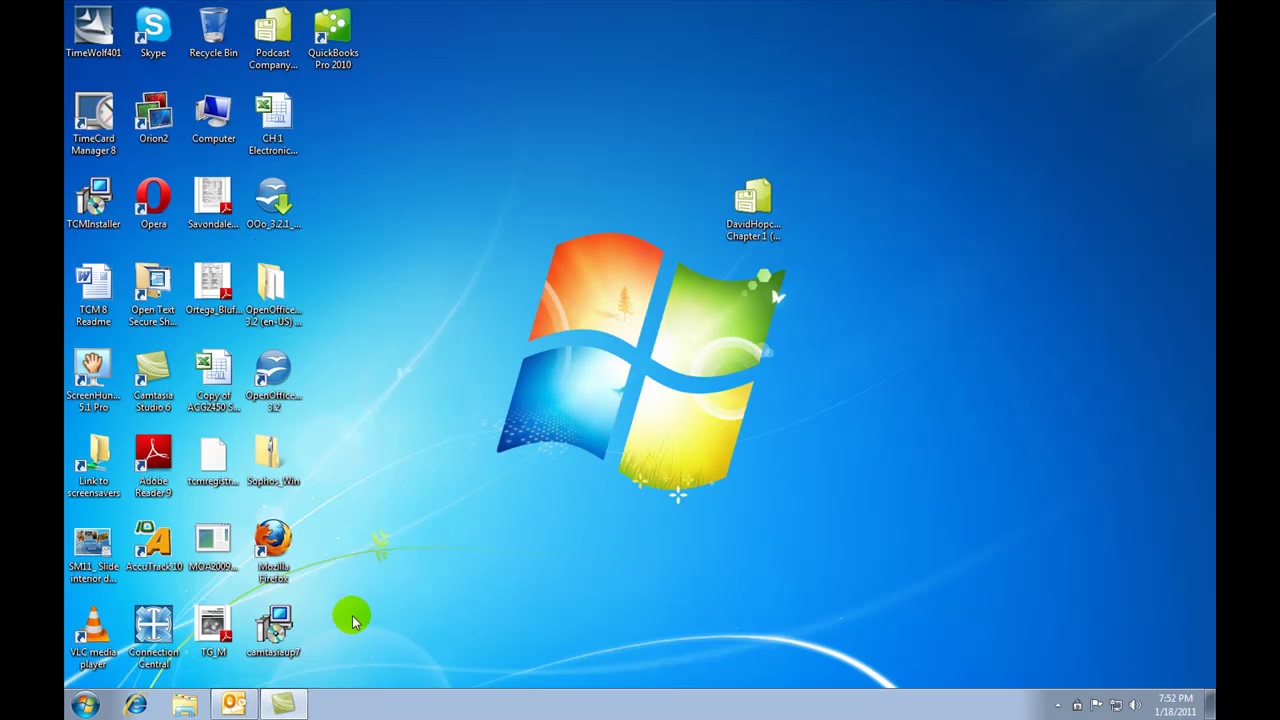
{"action": "double_click", "coordinate": [335, 30]}
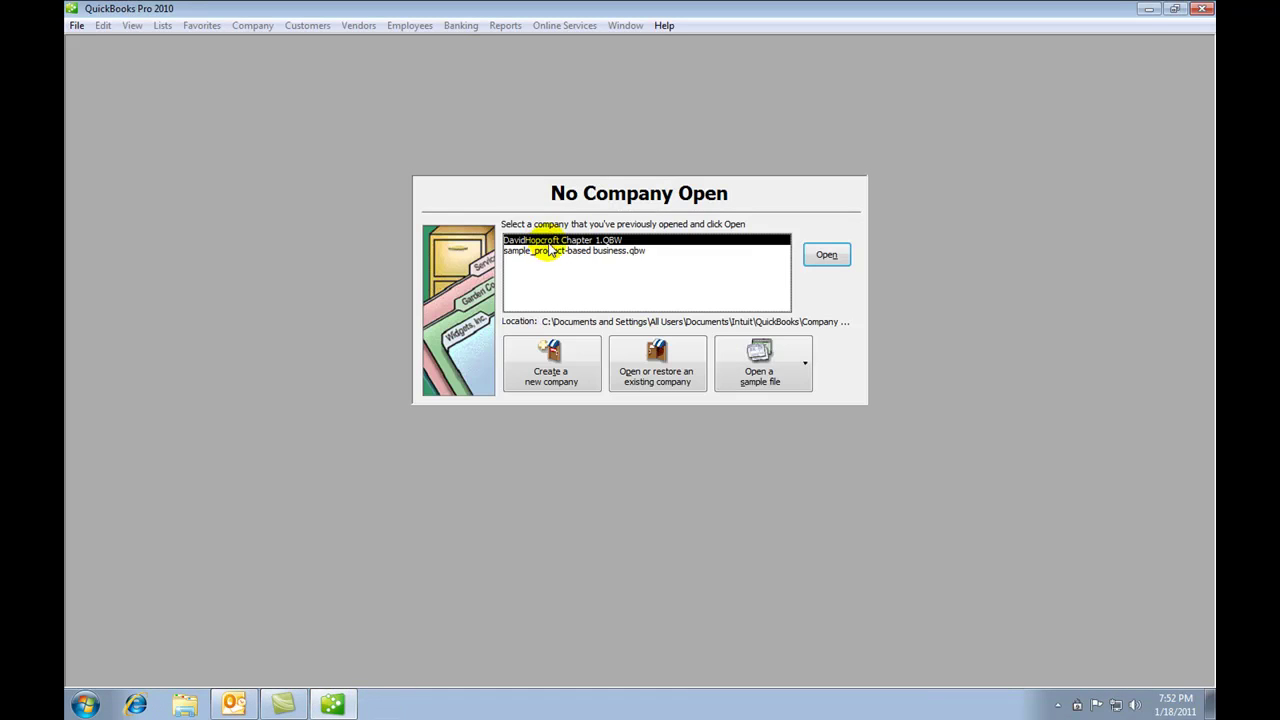
Step: Reopen the sample company, log in as Admin, and maximize the Home page
{"action": "left_click", "coordinate": [827, 254]}
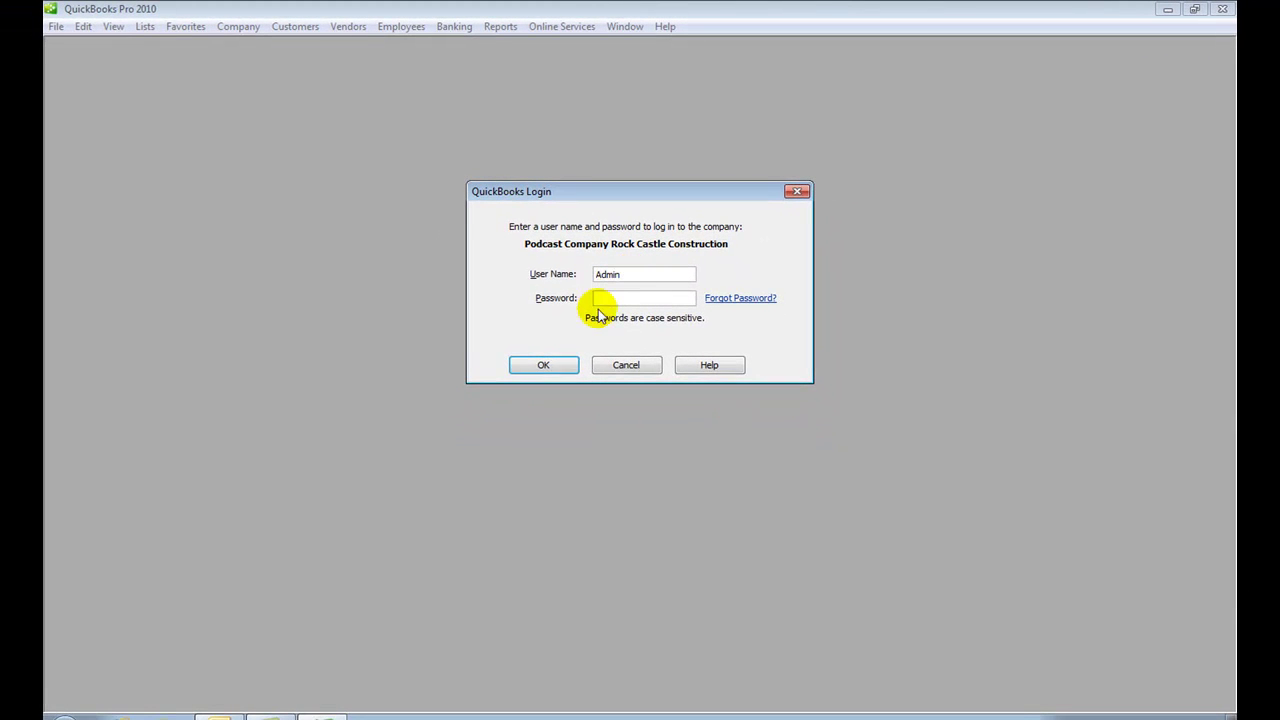
{"action": "left_click", "coordinate": [559, 365]}
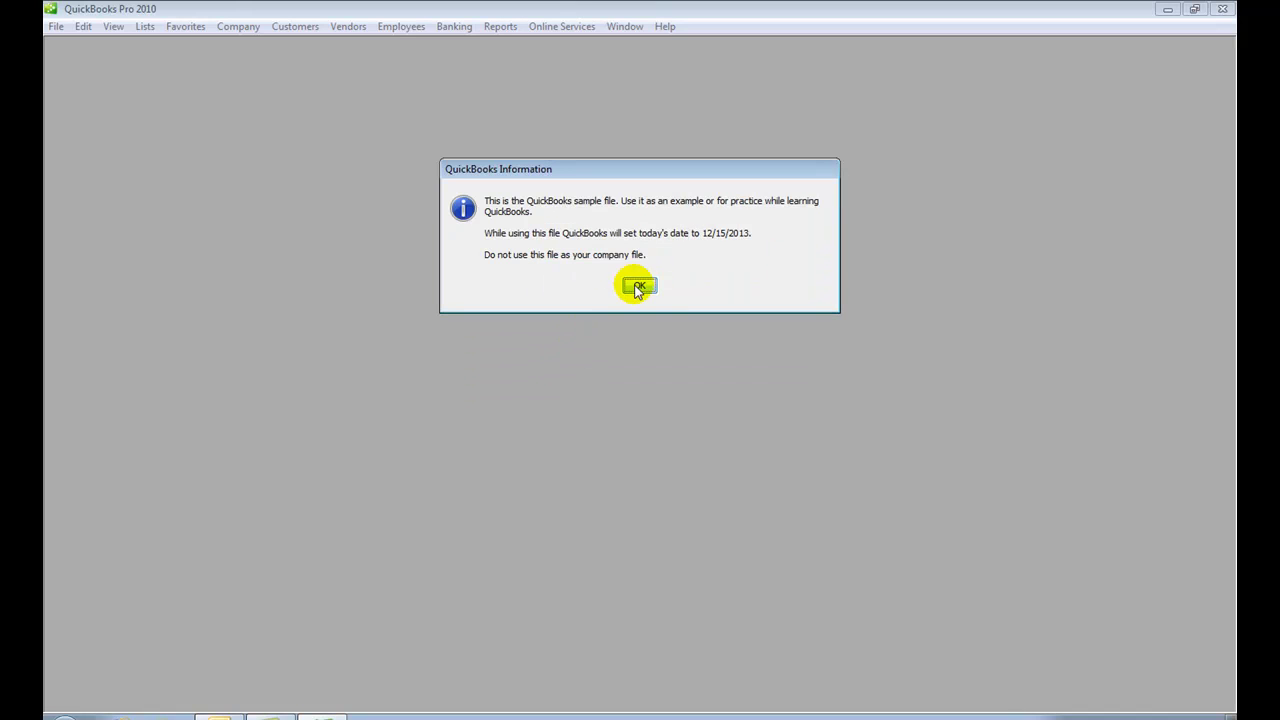
{"action": "left_click", "coordinate": [633, 286]}
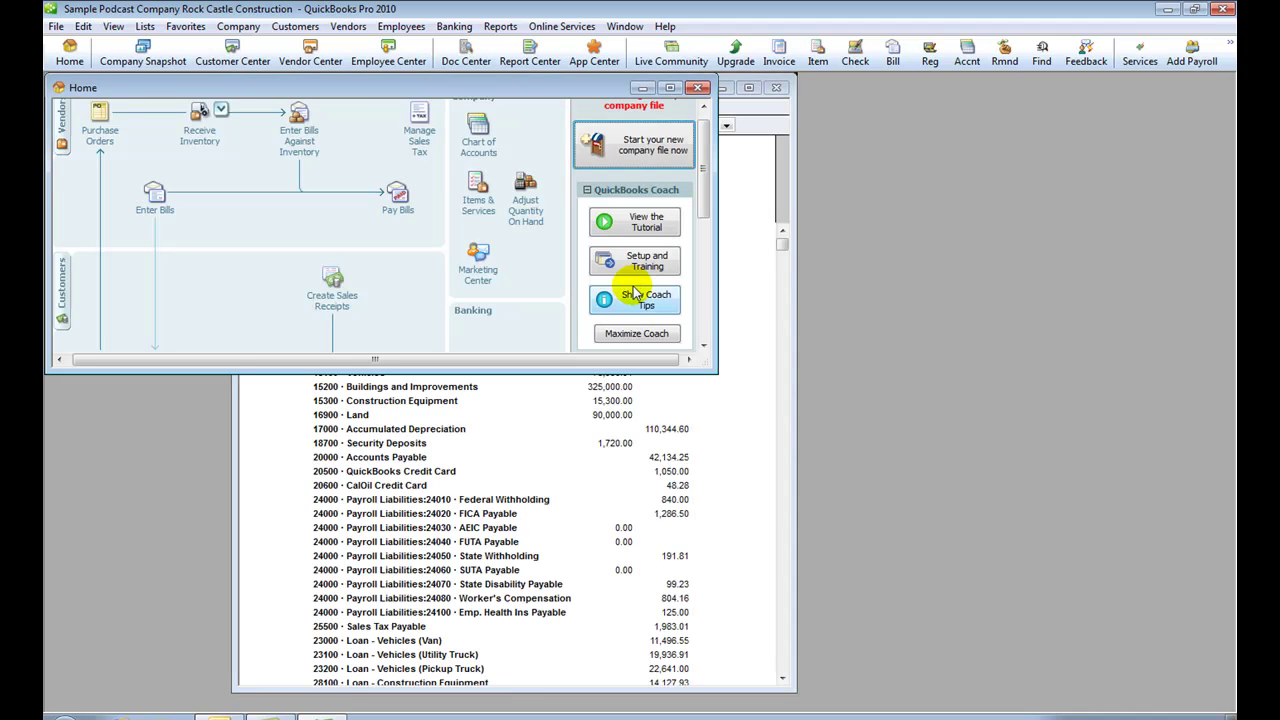
{"action": "left_click", "coordinate": [670, 88]}
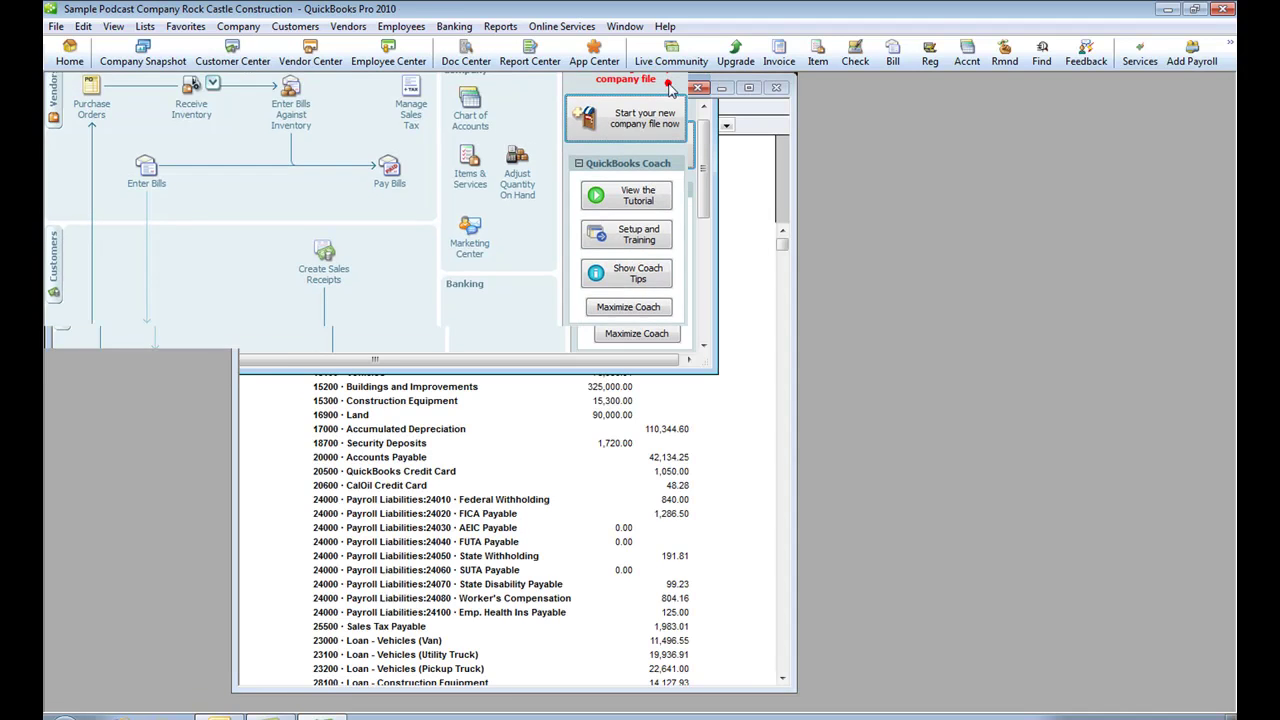